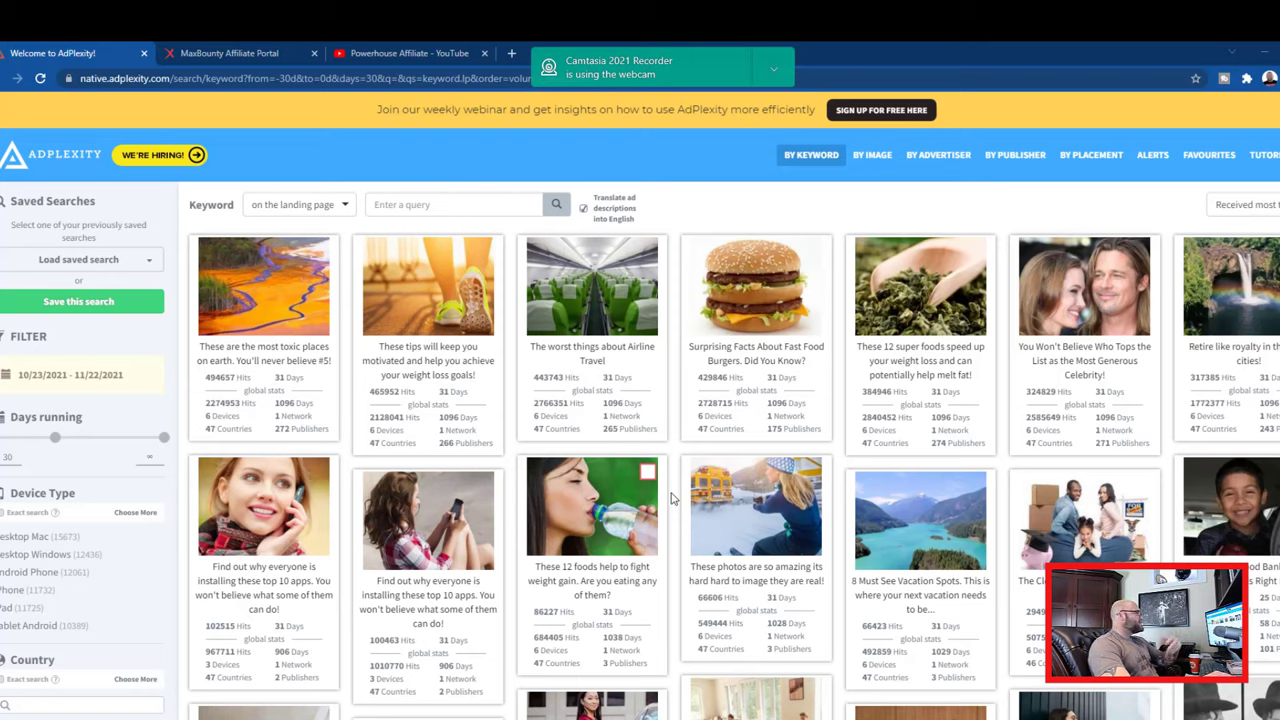
View the Powerhouse Affiliate channel page on YouTube and return to the AdPlexity ad listing.
{"action": "left_click", "coordinate": [385, 57]}
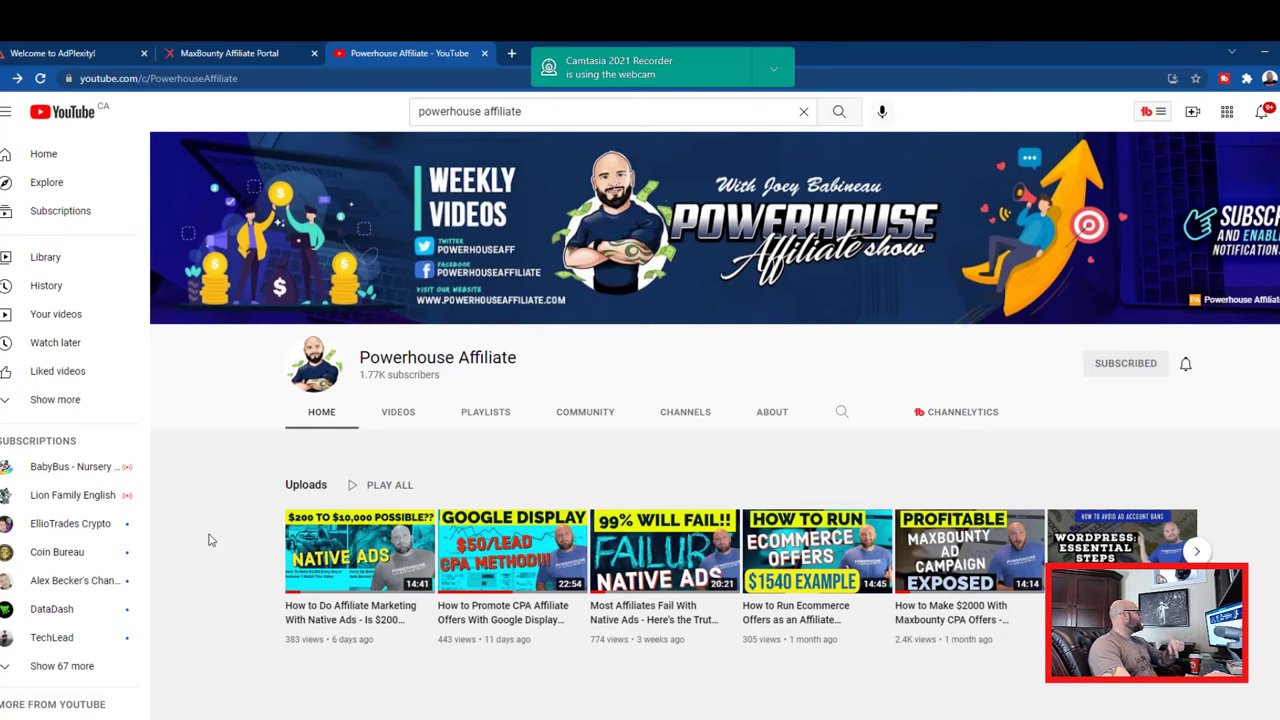
{"action": "left_click", "coordinate": [44, 52]}
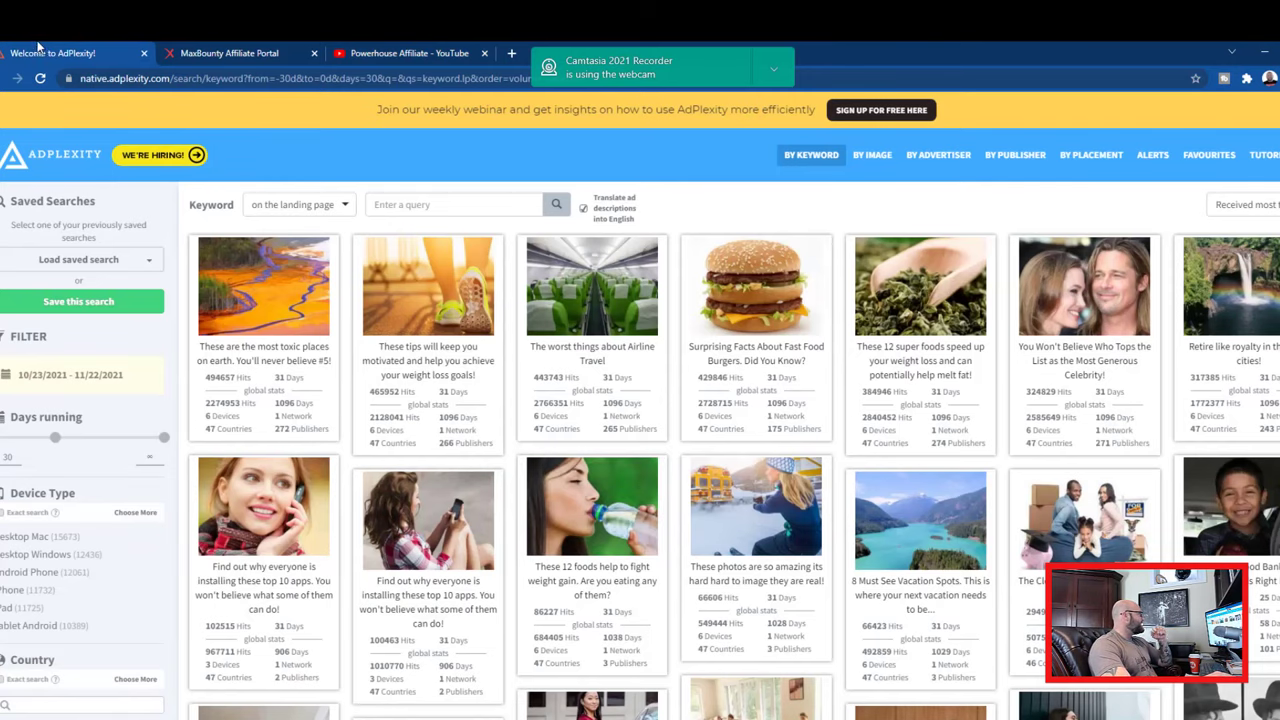
{"action": "mouse_move", "coordinate": [712, 318]}
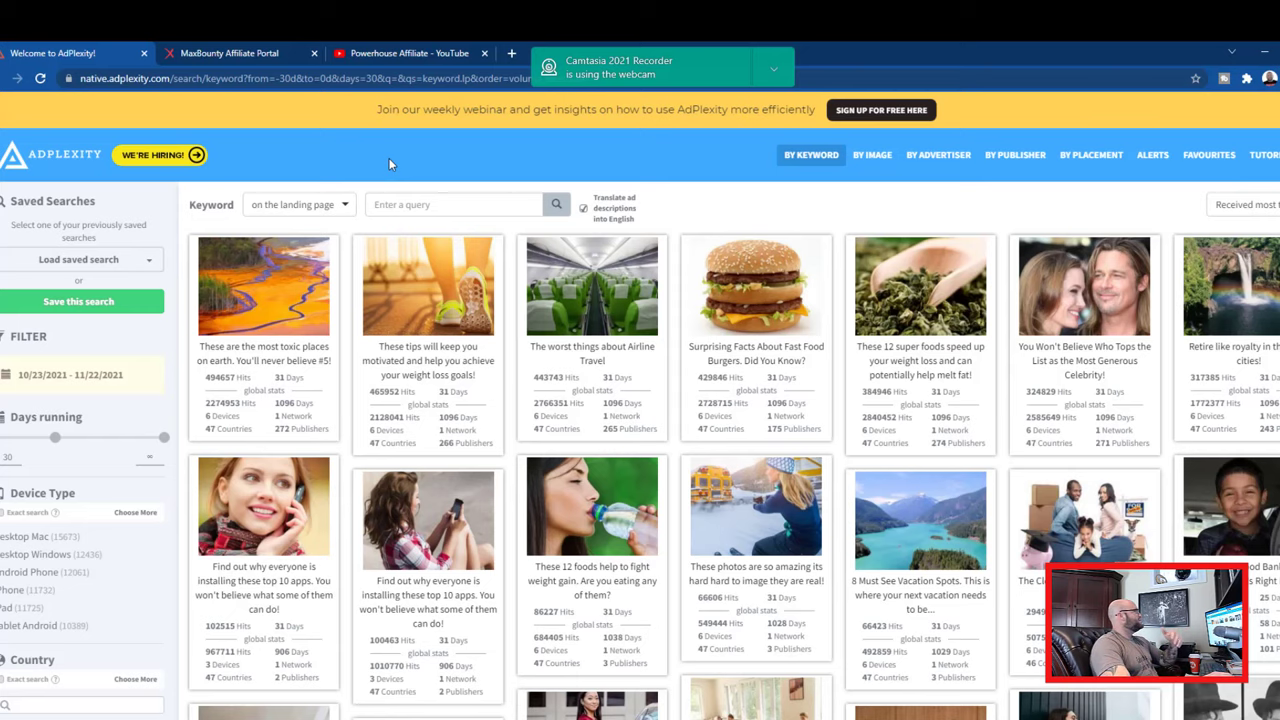
Switch to the MaxBounty campaign search and limit the traffic type to Native by removing Contextual and Display.
{"action": "left_click", "coordinate": [214, 56]}
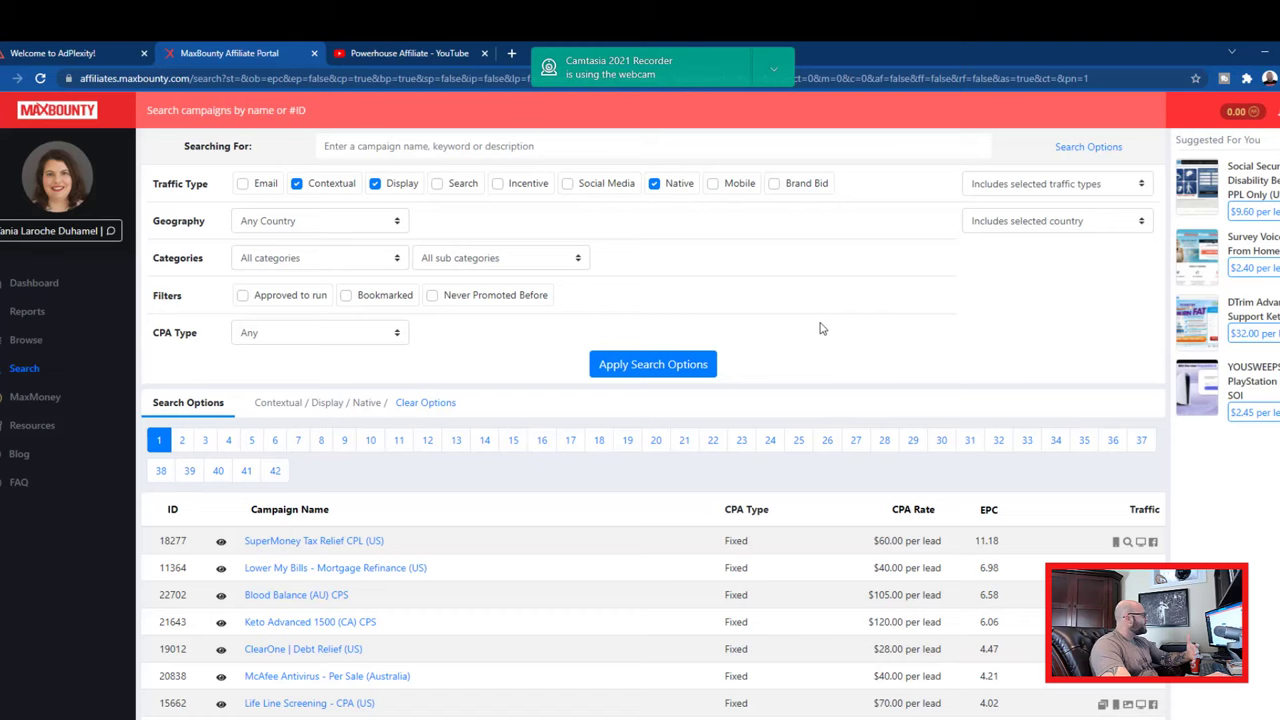
{"action": "scroll", "coordinate": [690, 410], "scroll_direction": "down", "scroll_amount": 1}
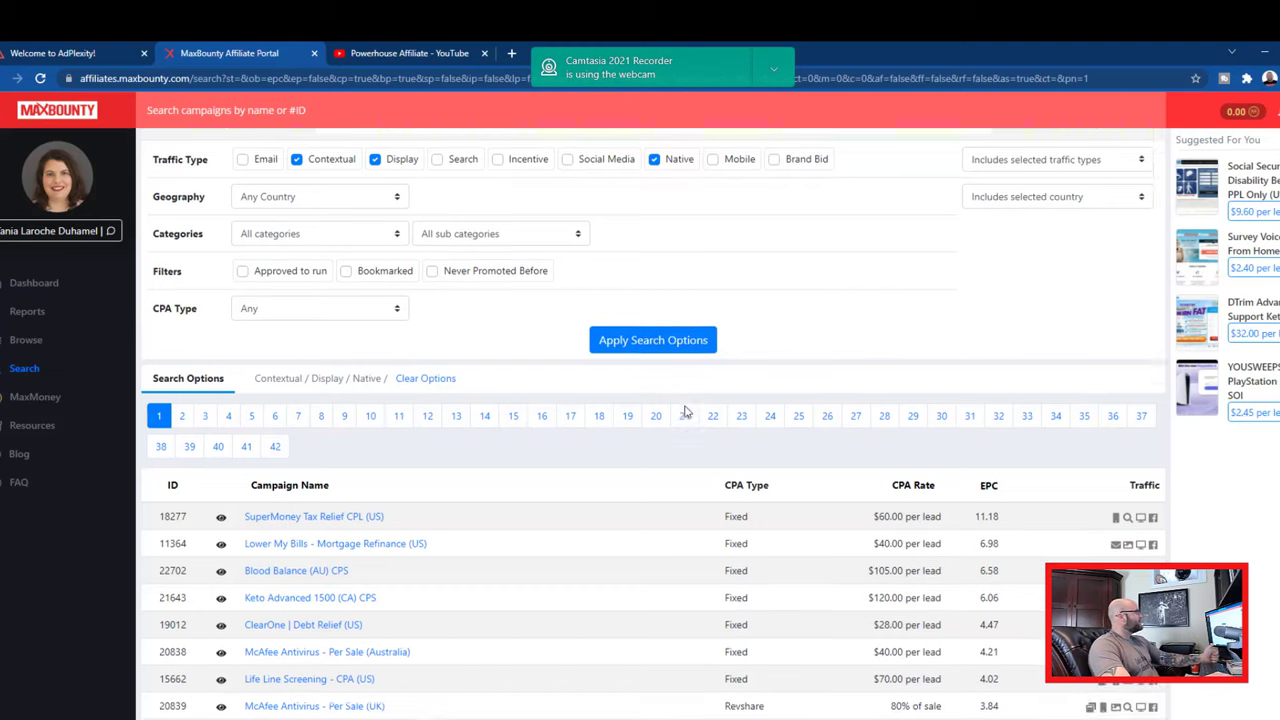
{"action": "scroll", "coordinate": [688, 410], "scroll_direction": "up", "scroll_amount": 1}
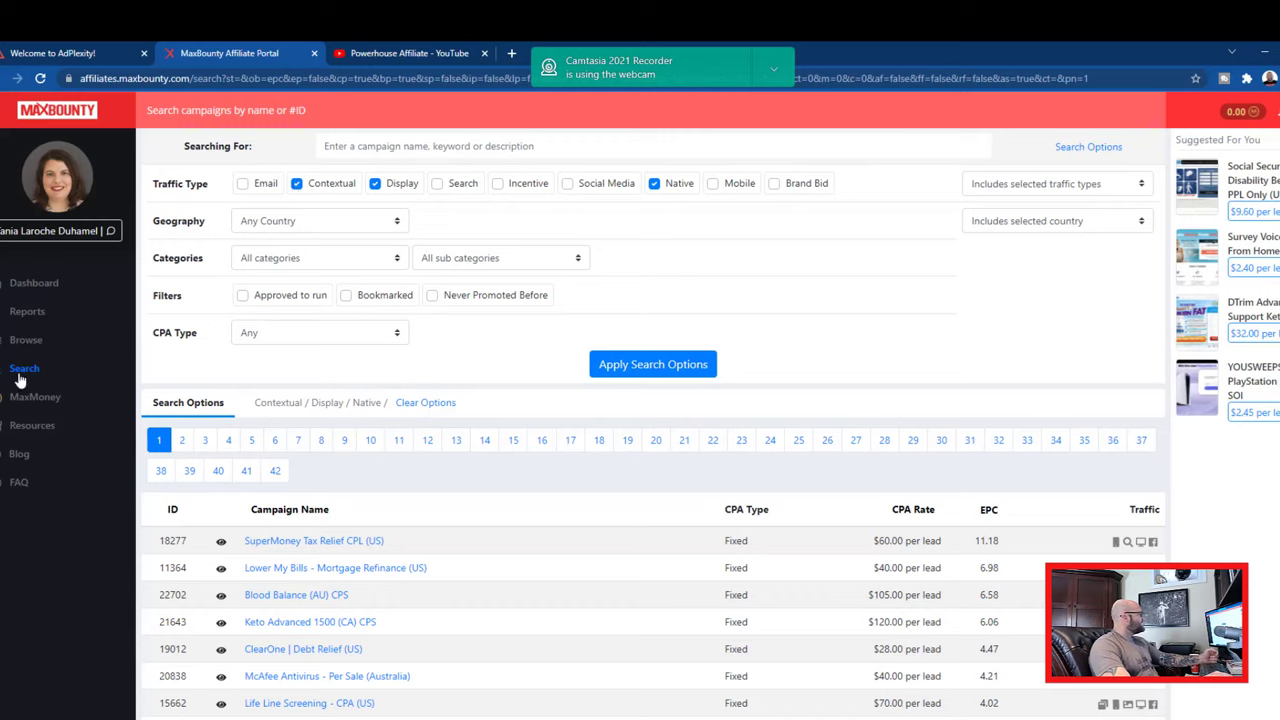
{"action": "left_click", "coordinate": [296, 184]}
{"action": "left_click", "coordinate": [375, 184]}
{"action": "left_click", "coordinate": [646, 366]}
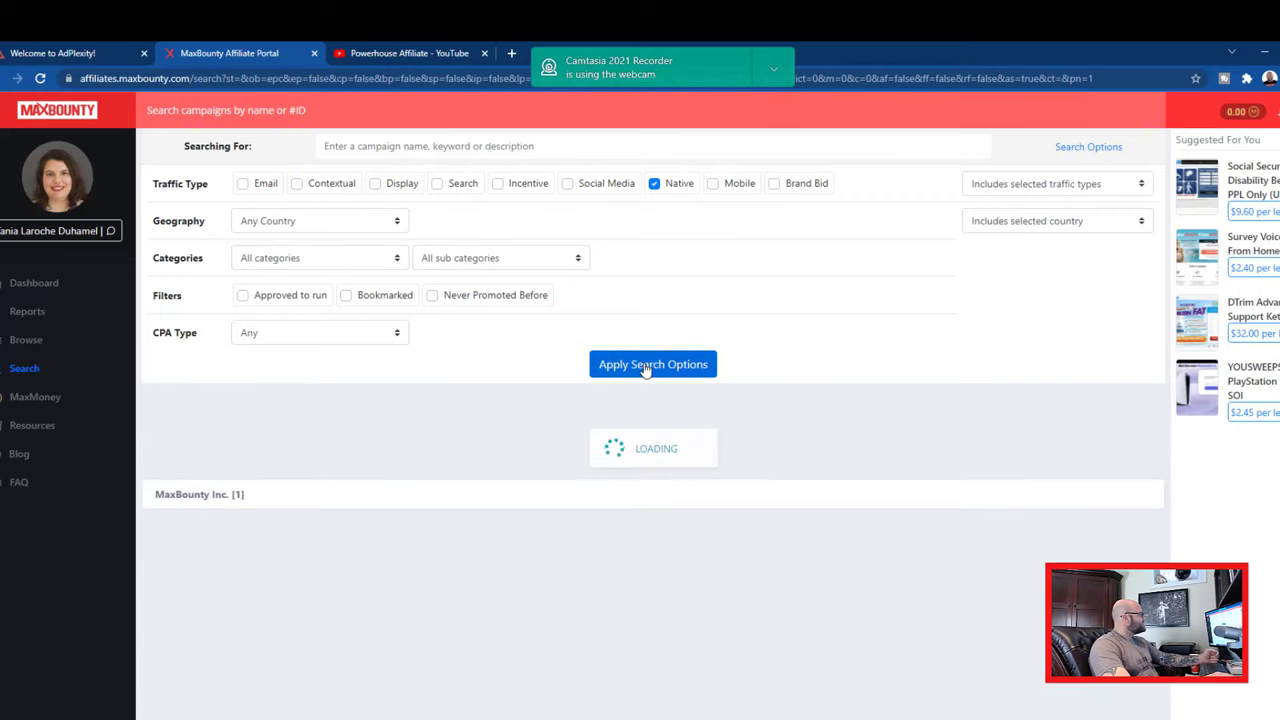
Examine the EPC values of the listed Native campaigns, starting with Lower My Bills - Mortgage Refinance (US).
{"action": "scroll", "coordinate": [813, 524], "scroll_direction": "down", "scroll_amount": 3}
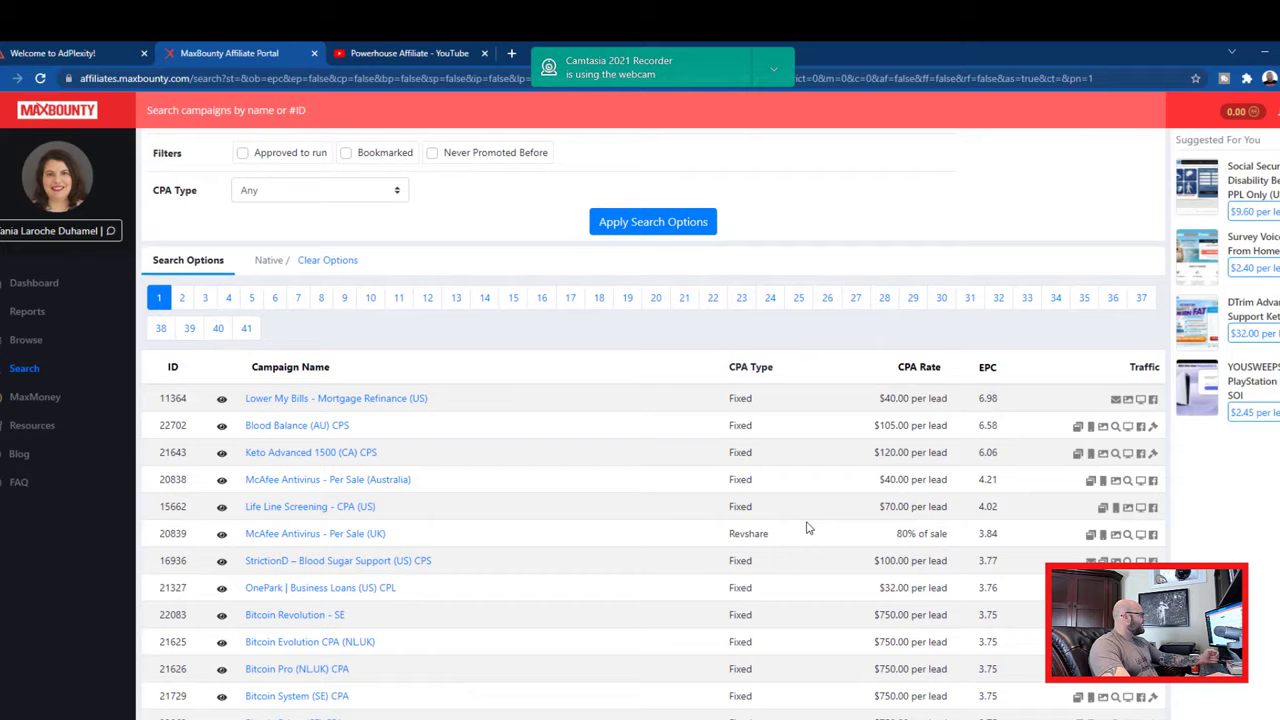
{"action": "scroll", "coordinate": [808, 527], "scroll_direction": "up", "scroll_amount": 1}
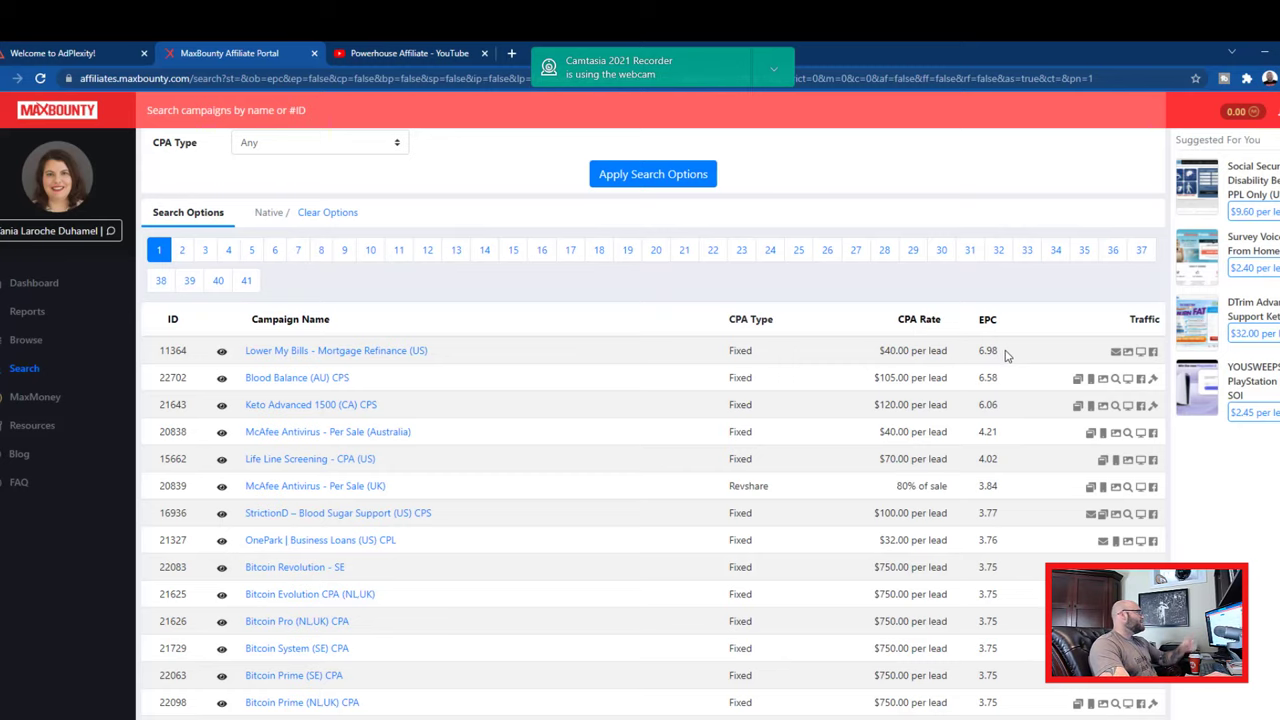
{"action": "left_click_drag", "start_coordinate": [1007, 355], "coordinate": [979, 352]}
{"action": "scroll", "coordinate": [987, 420], "scroll_direction": "down", "scroll_amount": 1}
{"action": "scroll", "coordinate": [987, 420], "scroll_direction": "up", "scroll_amount": 1}
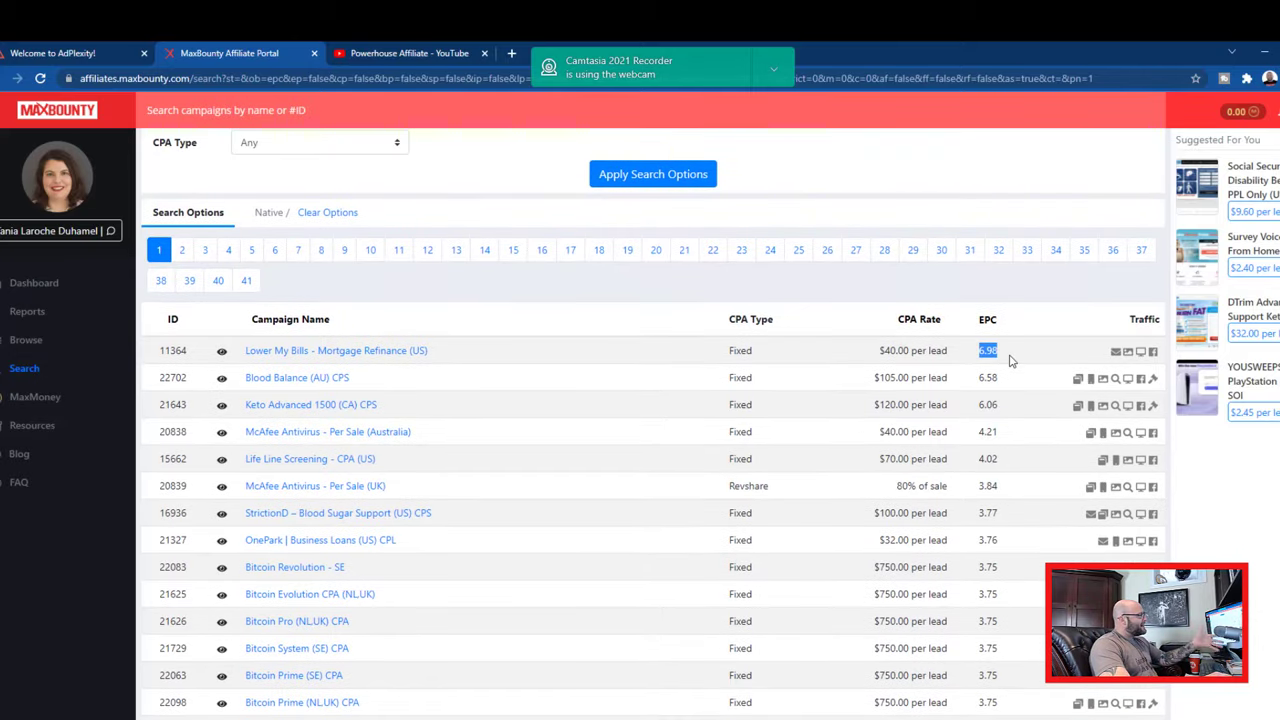
{"action": "left_click_drag", "start_coordinate": [988, 351], "coordinate": [808, 285]}
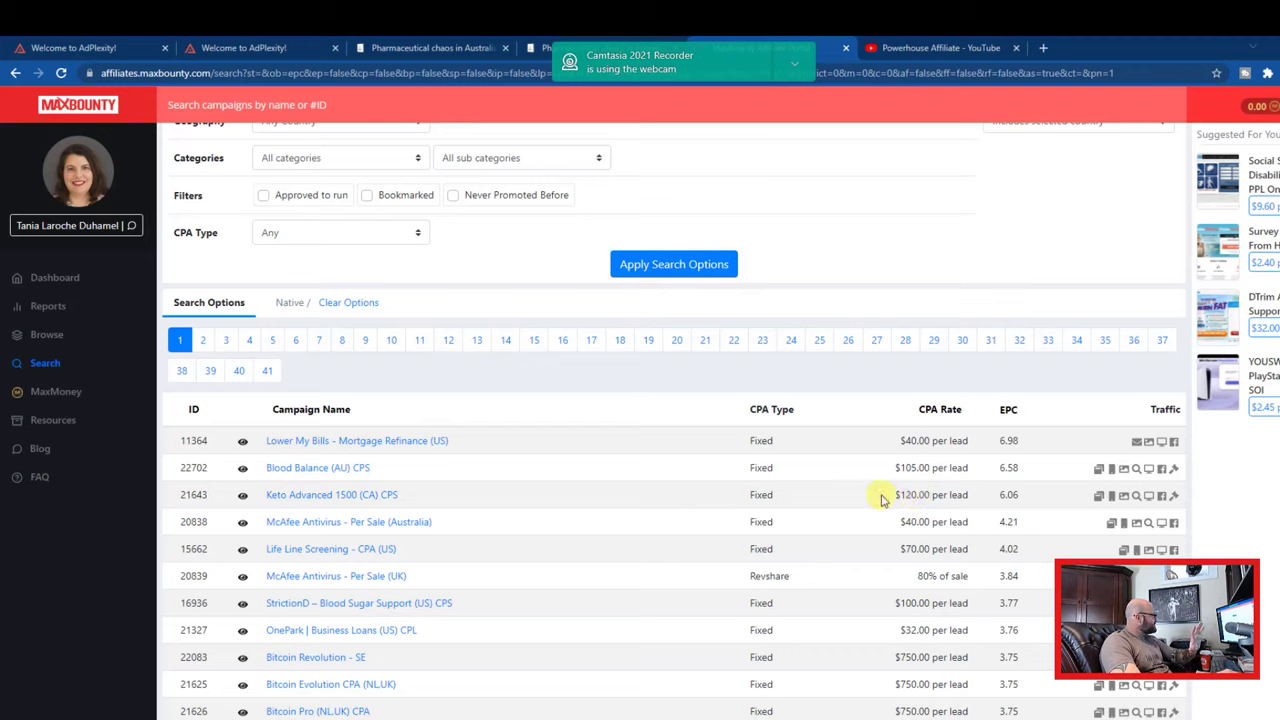
Check the CPA rate of Keto Advanced 1500 (CA) CPS and open its campaign details.
{"action": "left_click_drag", "start_coordinate": [885, 494], "coordinate": [968, 496]}
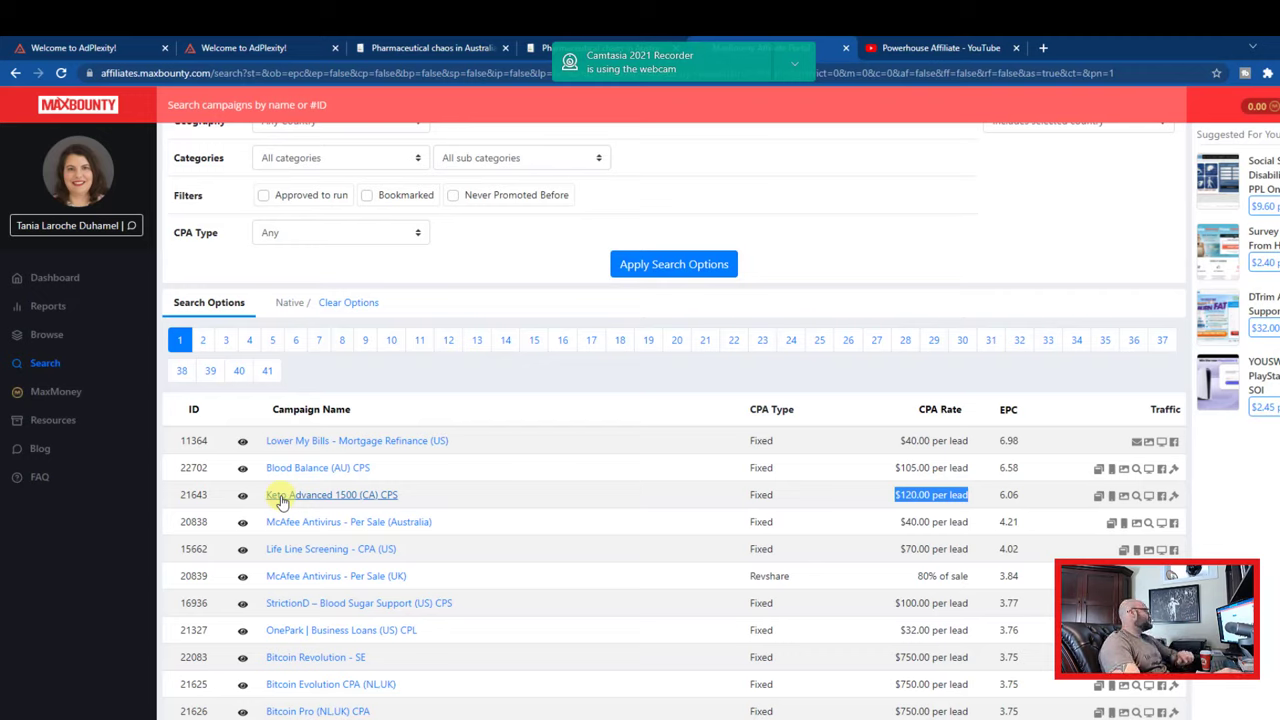
{"action": "left_click", "coordinate": [325, 500]}
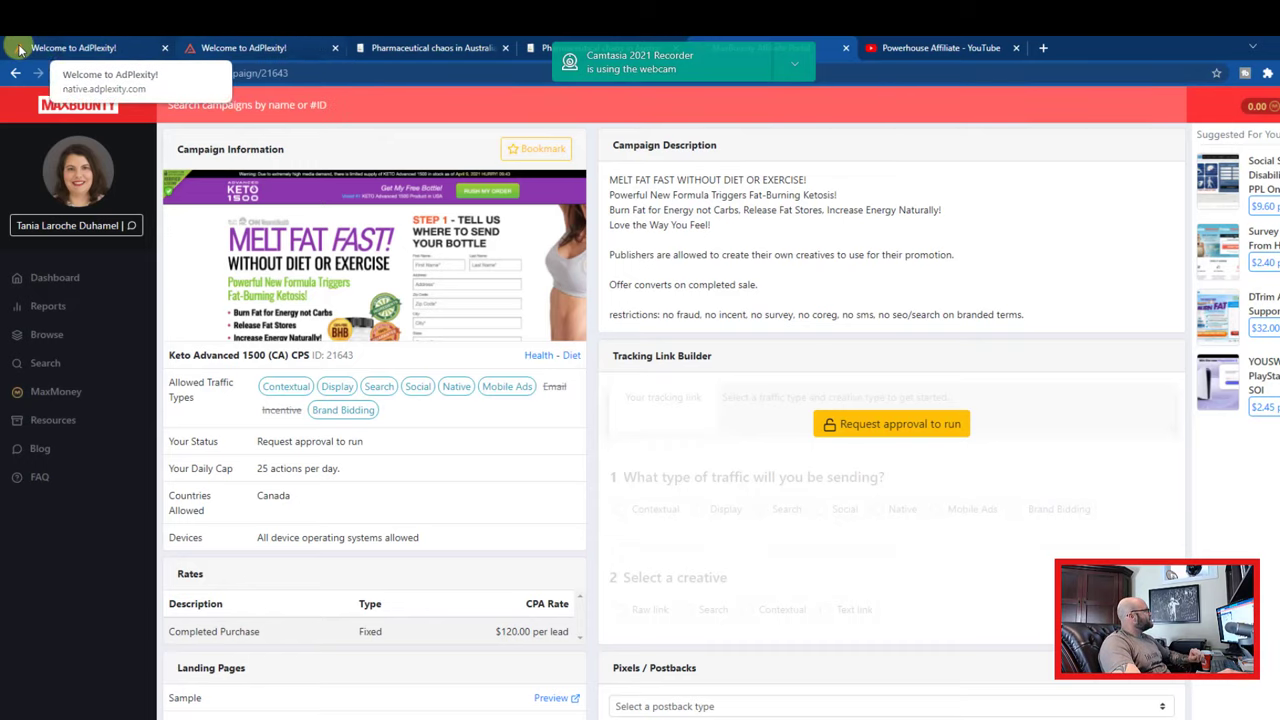
Switch to AdPlexity, reset the blood pressure ad search and set the minimum days running to 30.
{"action": "left_click", "coordinate": [75, 45]}
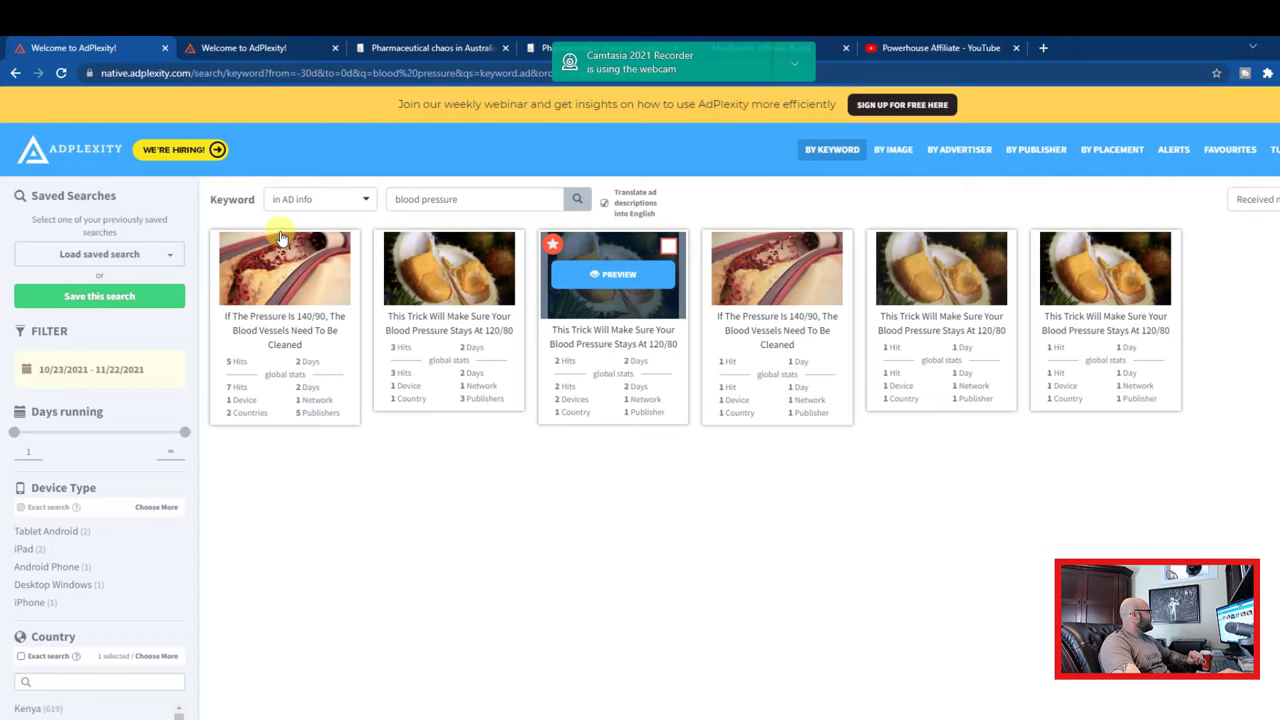
{"action": "left_click", "coordinate": [62, 150]}
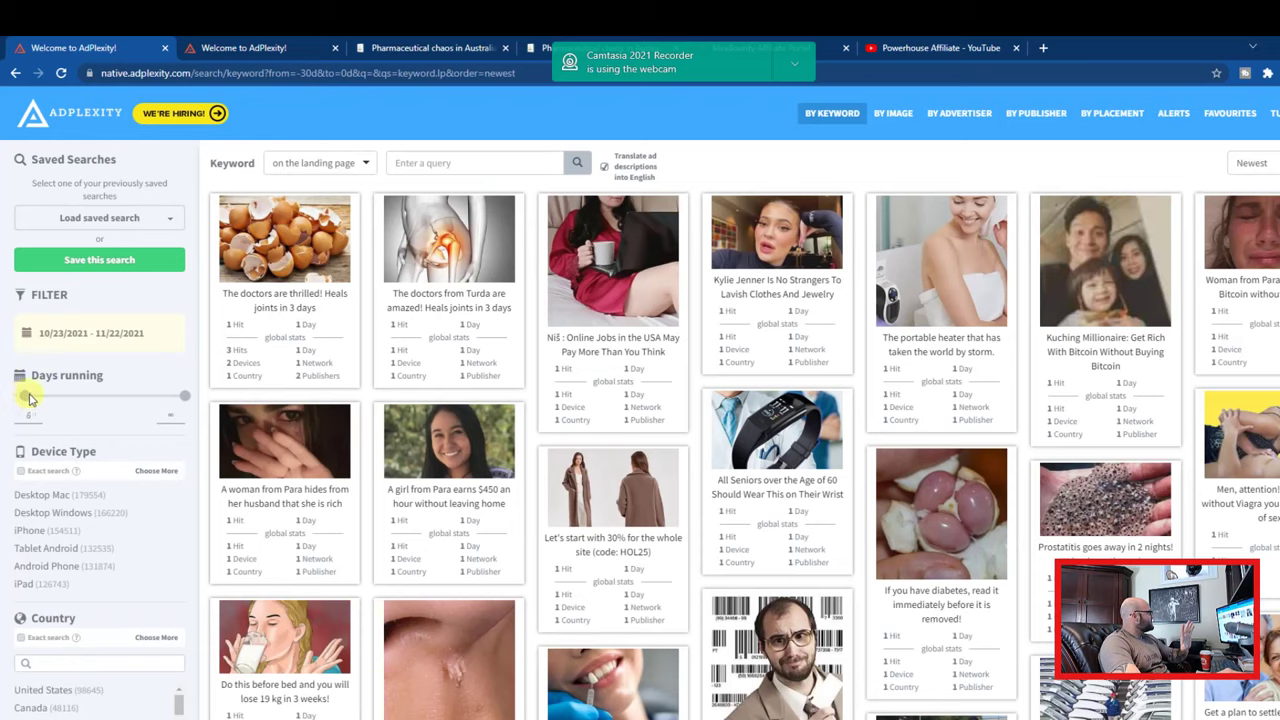
{"action": "left_click_drag", "start_coordinate": [29, 398], "coordinate": [74, 398]}
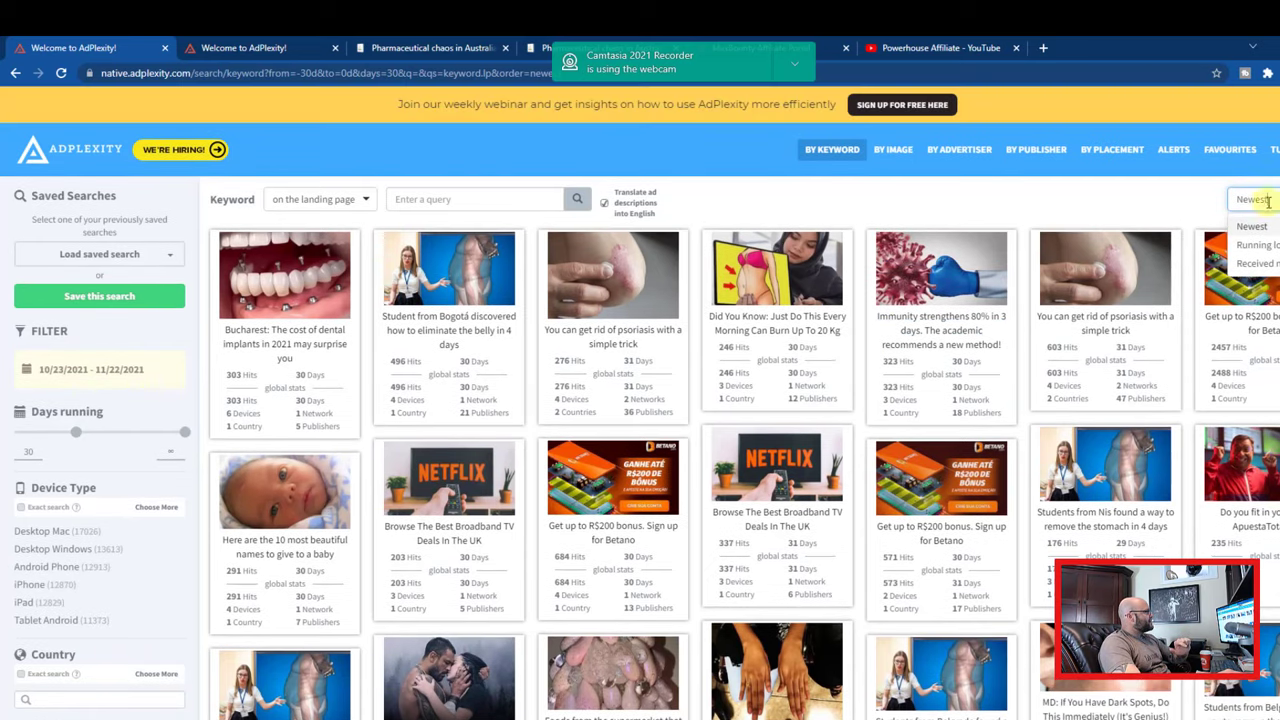
Sort the ads by most traffic received and look through the sorted listing.
{"action": "left_click", "coordinate": [1260, 200]}
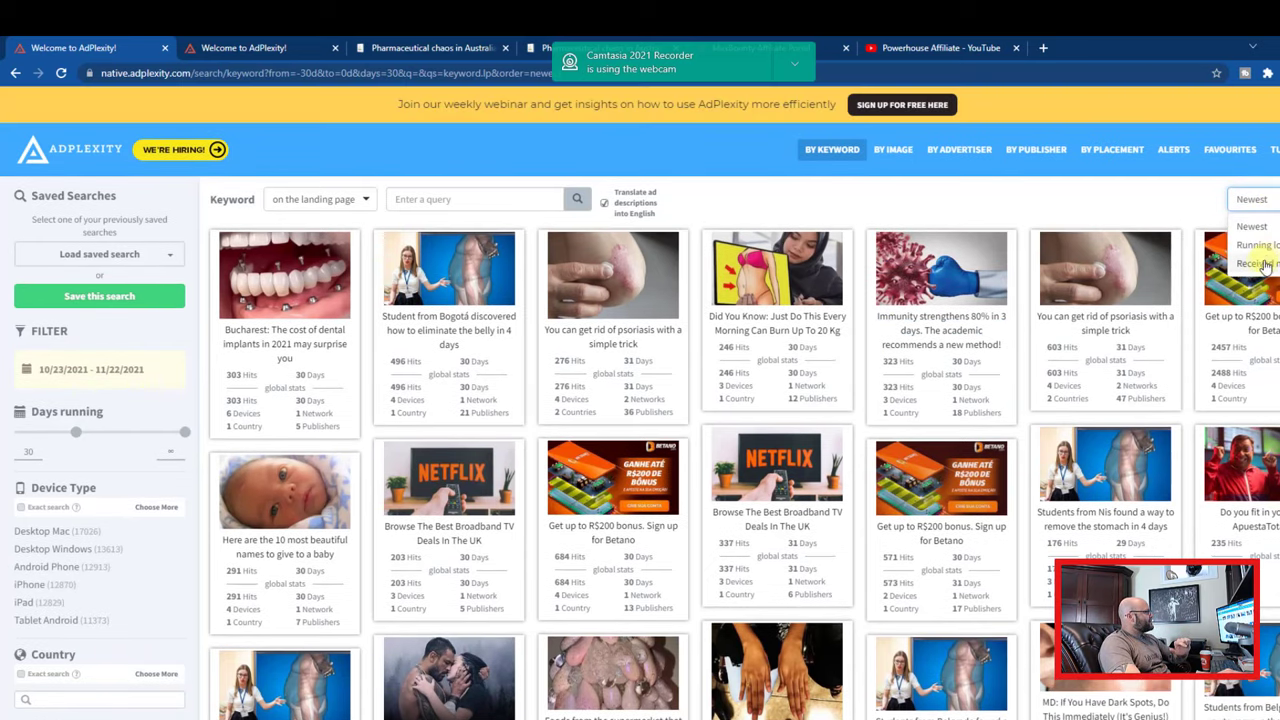
{"action": "left_click", "coordinate": [1262, 263]}
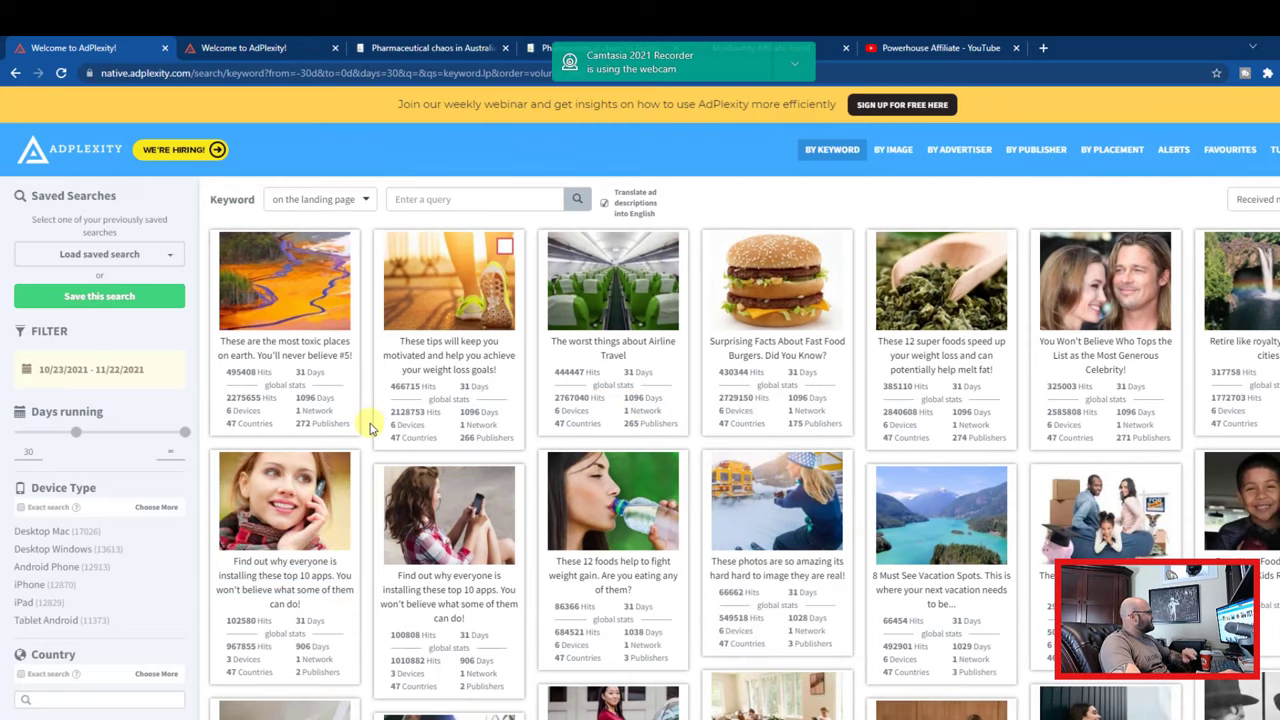
{"action": "scroll", "coordinate": [370, 428], "scroll_direction": "down", "scroll_amount": 1}
{"action": "scroll", "coordinate": [370, 428], "scroll_direction": "down", "scroll_amount": 3}
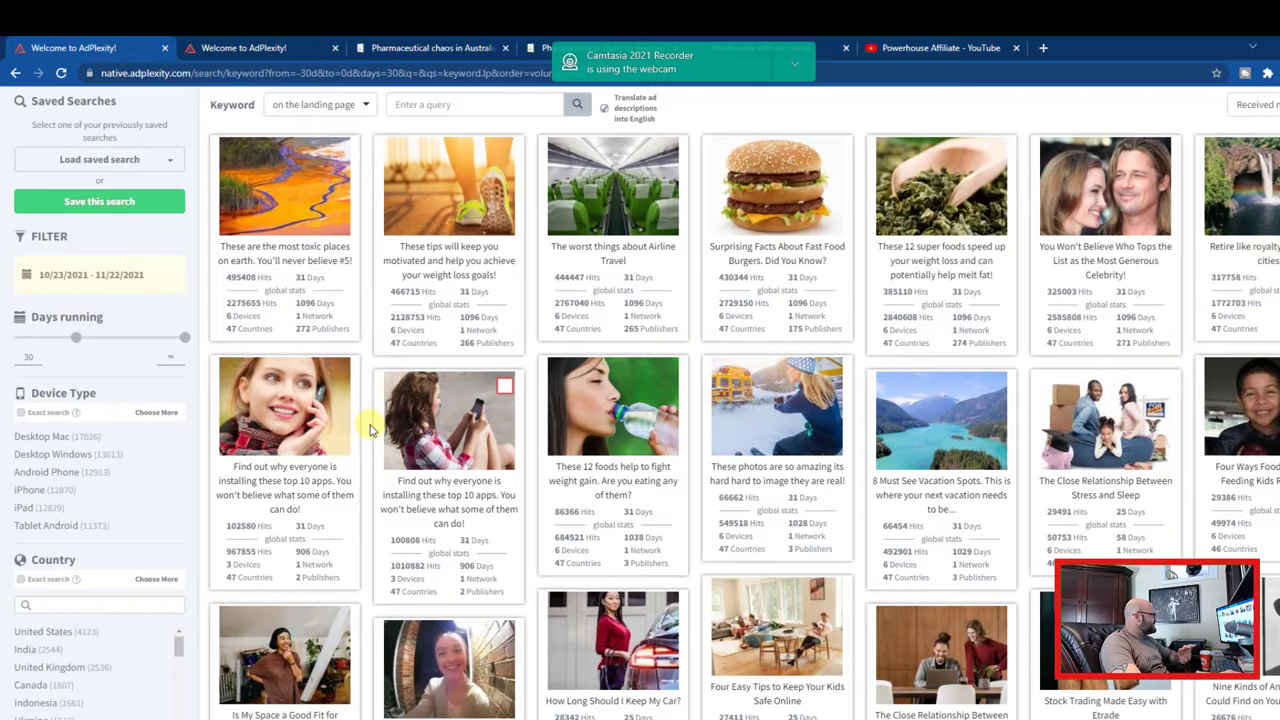
{"action": "scroll", "coordinate": [368, 430], "scroll_direction": "down", "scroll_amount": 1}
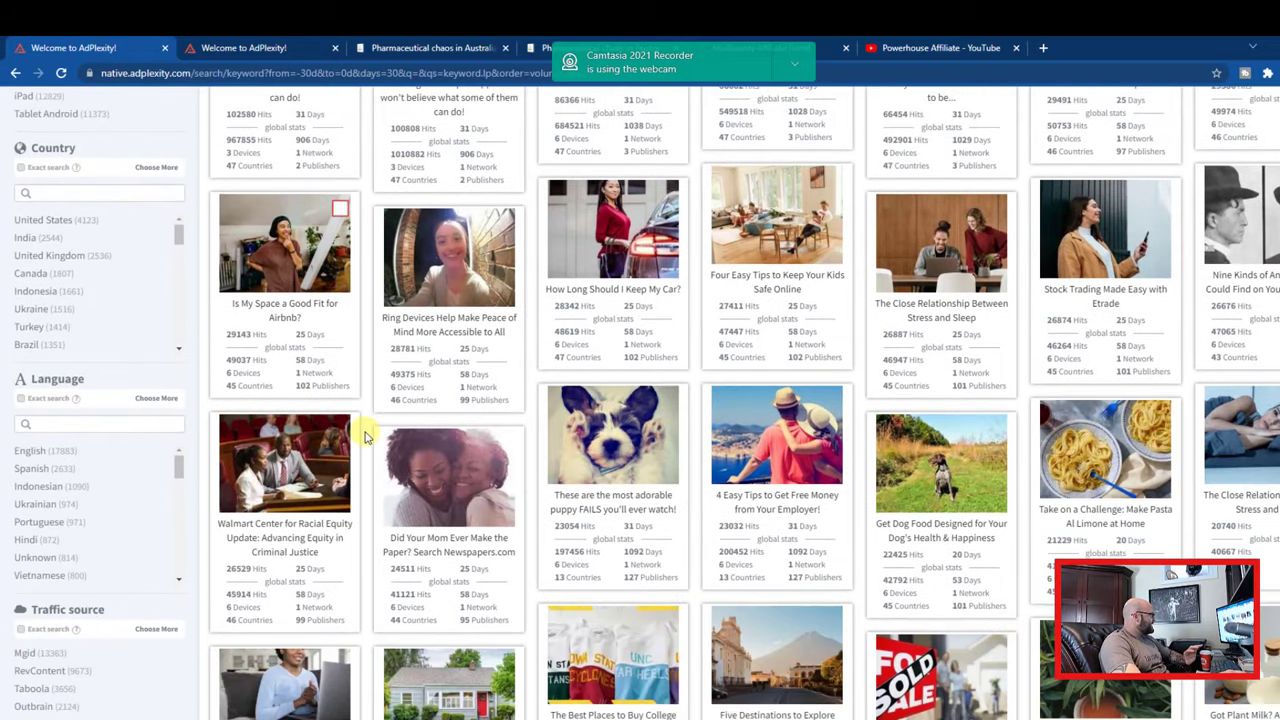
{"action": "scroll", "coordinate": [6, 385], "scroll_direction": "up", "scroll_amount": 2}
{"action": "scroll", "coordinate": [5, 390], "scroll_direction": "up", "scroll_amount": 1}
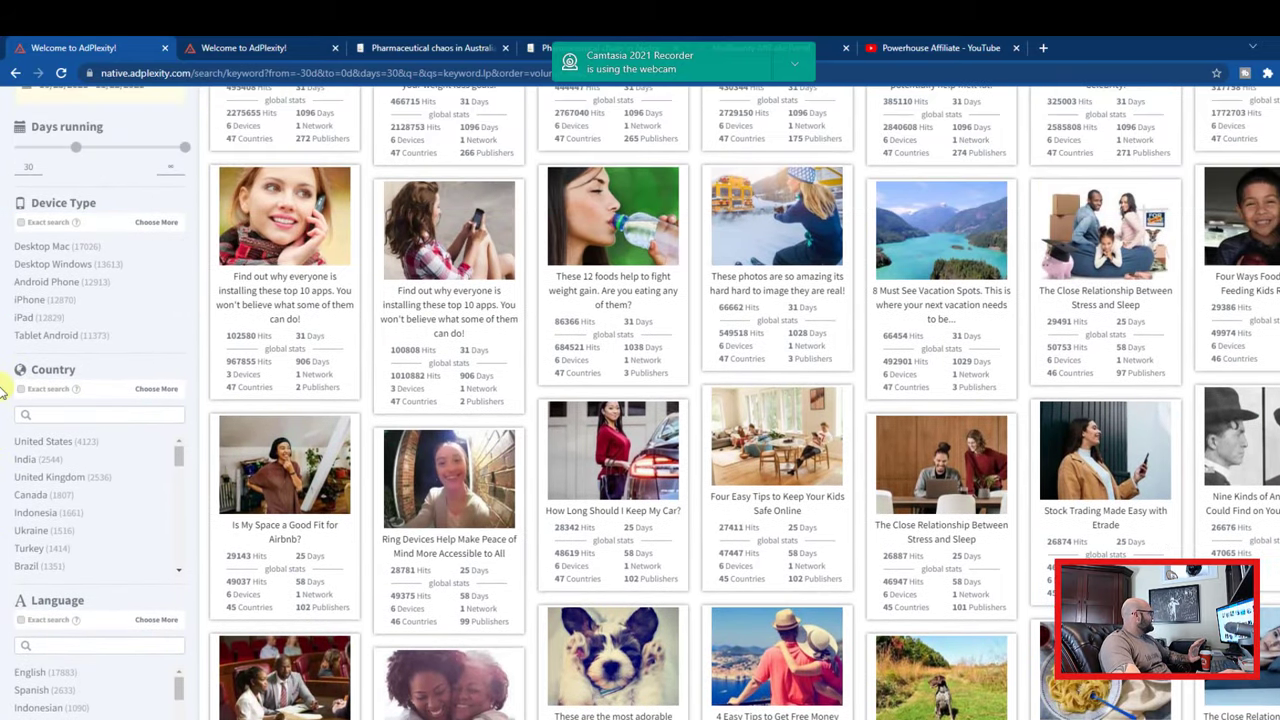
Examine the filter options for language, traffic source, affiliate network and tracking tool.
{"action": "scroll", "coordinate": [4, 392], "scroll_direction": "down", "scroll_amount": 4}
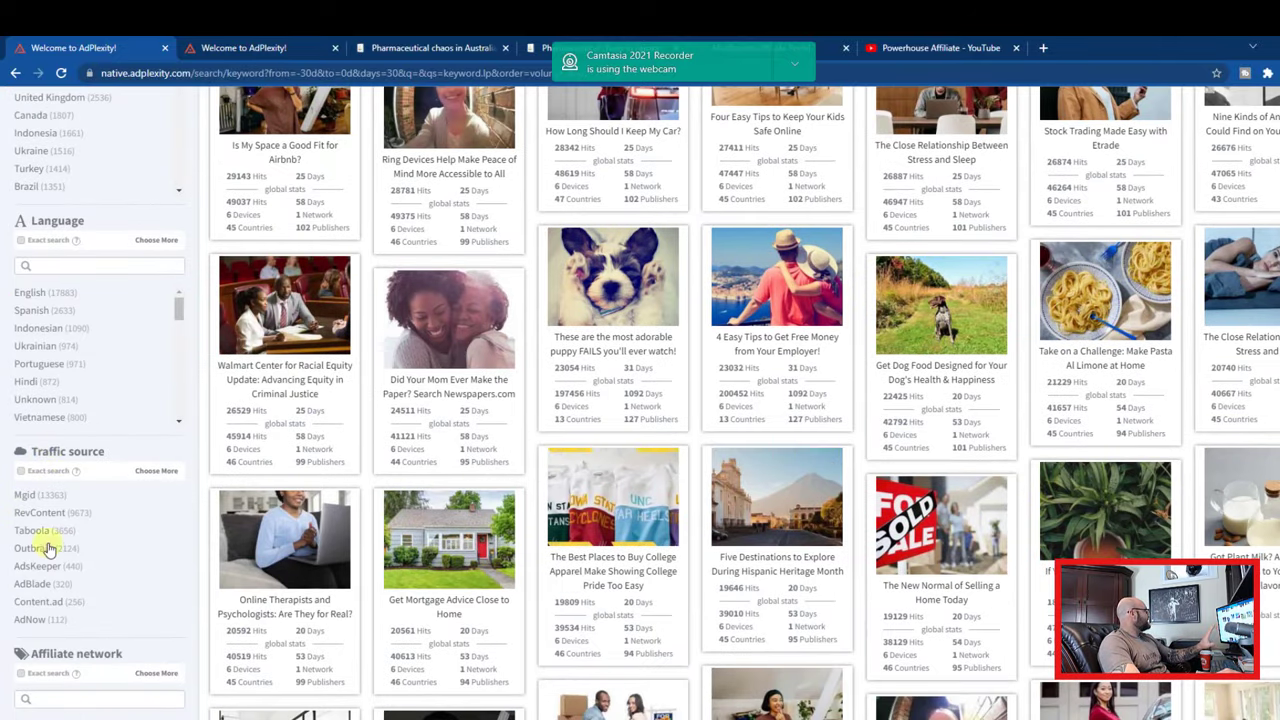
{"action": "scroll", "coordinate": [40, 590], "scroll_direction": "down", "scroll_amount": 2}
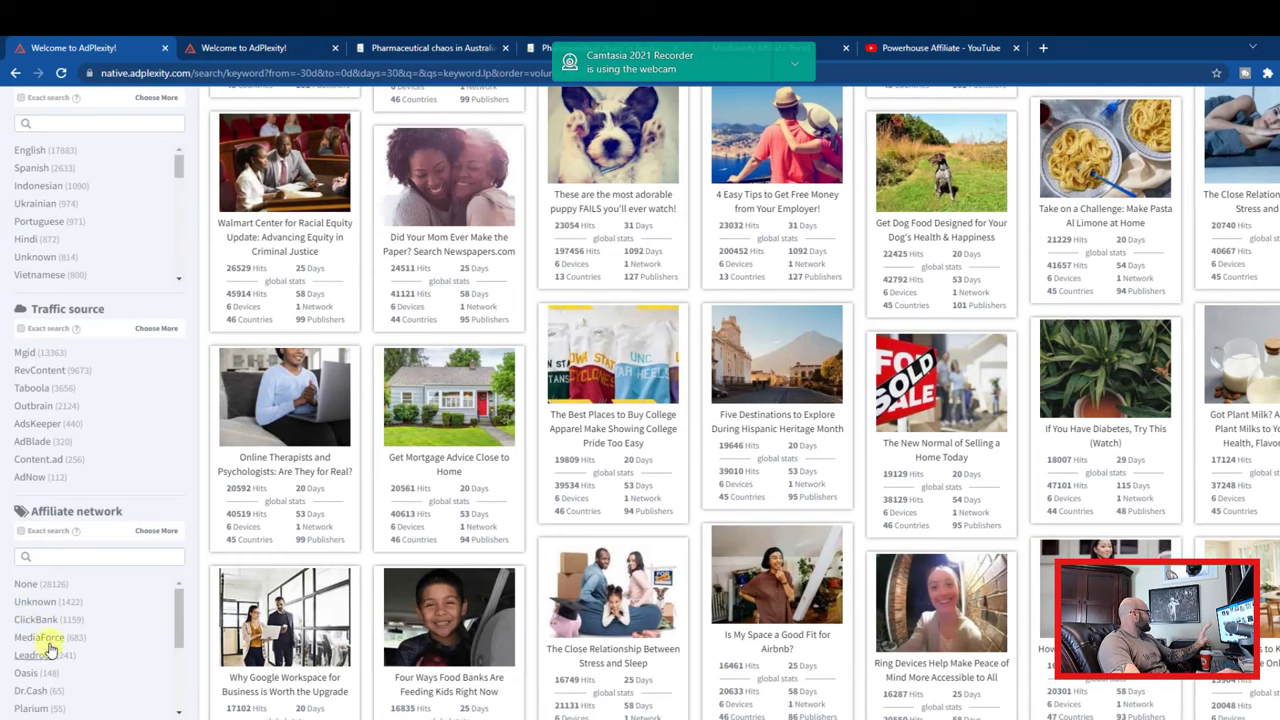
{"action": "scroll", "coordinate": [40, 660], "scroll_direction": "down", "scroll_amount": 5}
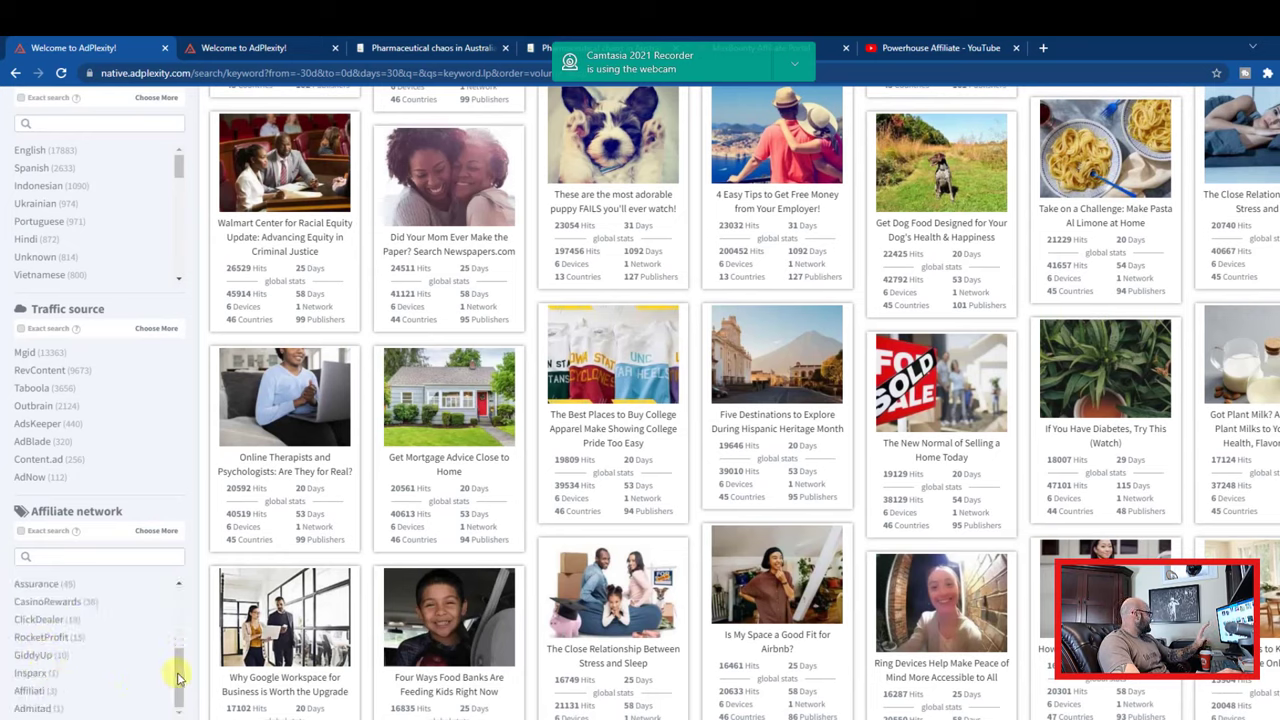
{"action": "mouse_move", "coordinate": [177, 678]}
{"action": "left_mouse_down"}
{"action": "mouse_move", "coordinate": [174, 605]}
{"action": "mouse_move", "coordinate": [177, 690]}
{"action": "left_mouse_up"}
{"action": "scroll", "coordinate": [73, 590], "scroll_direction": "down", "scroll_amount": 2}
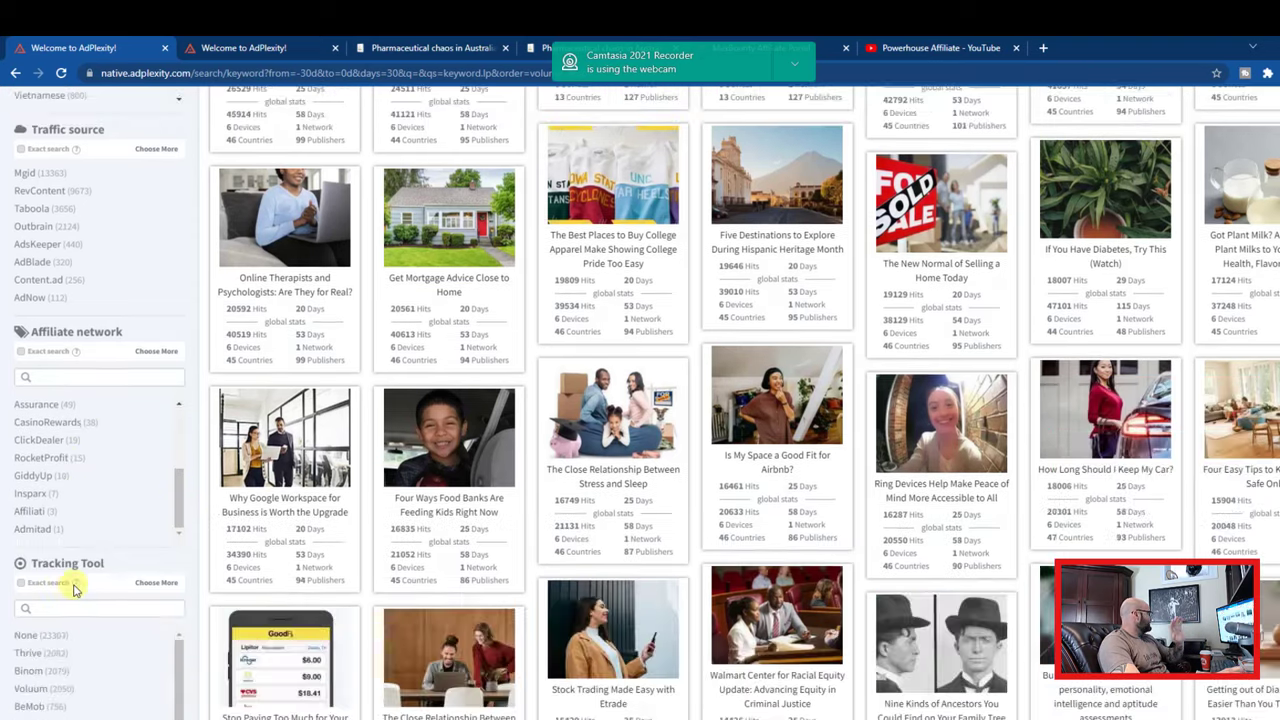
{"action": "scroll", "coordinate": [73, 590], "scroll_direction": "up", "scroll_amount": 10}
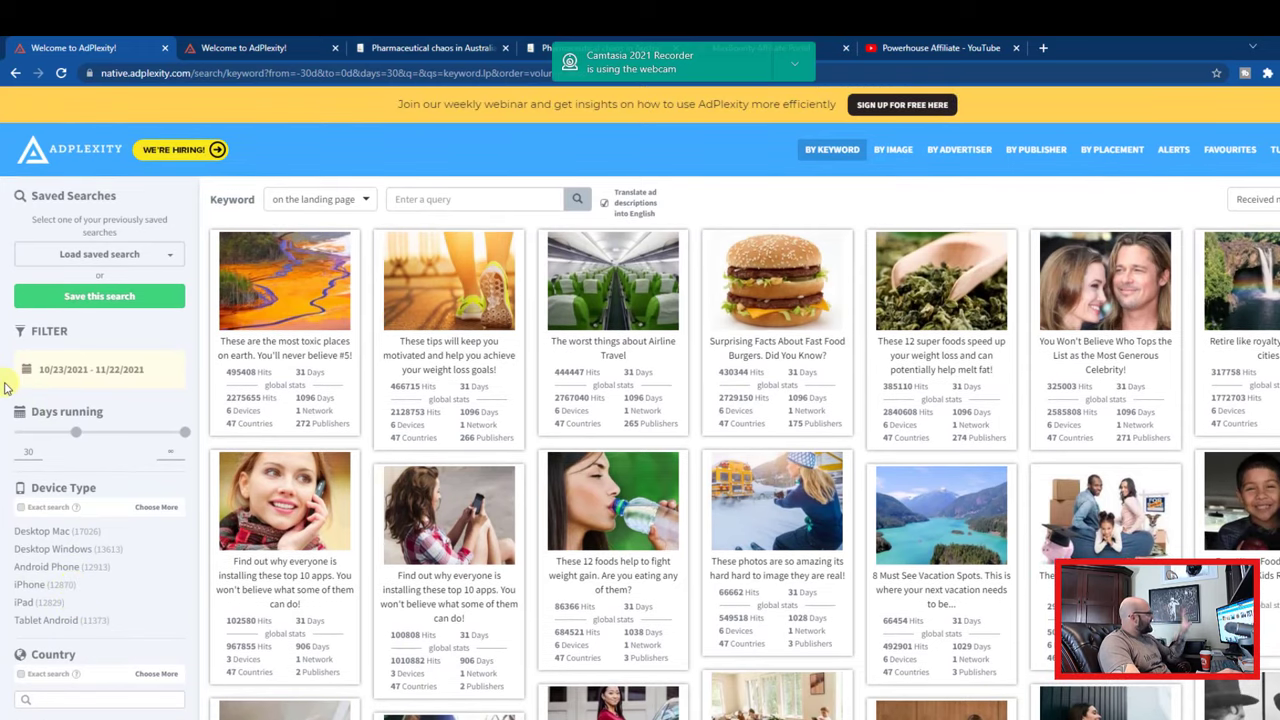
Filter the ads to the country Canada and check the countries allowed for the Keto Advanced 1500 offer in MaxBounty.
{"action": "scroll", "coordinate": [91, 594], "scroll_direction": "down", "scroll_amount": 2}
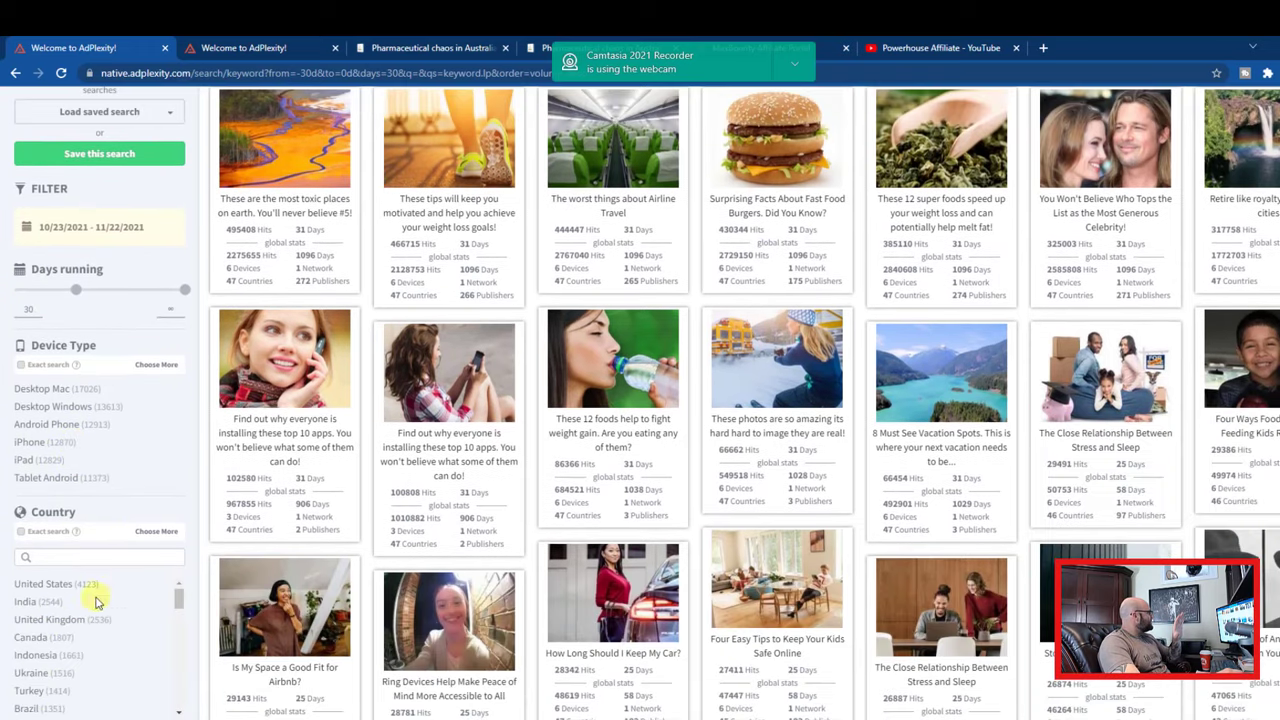
{"action": "left_click", "coordinate": [28, 642]}
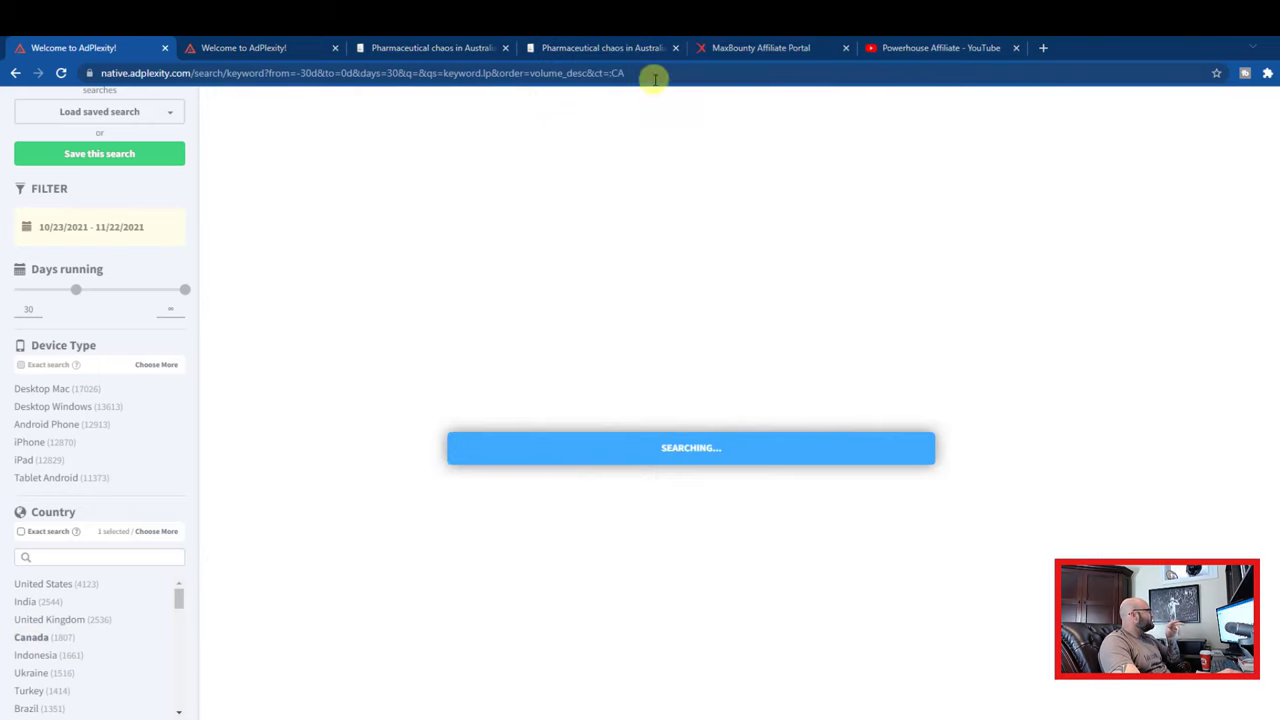
{"action": "left_click", "coordinate": [742, 50]}
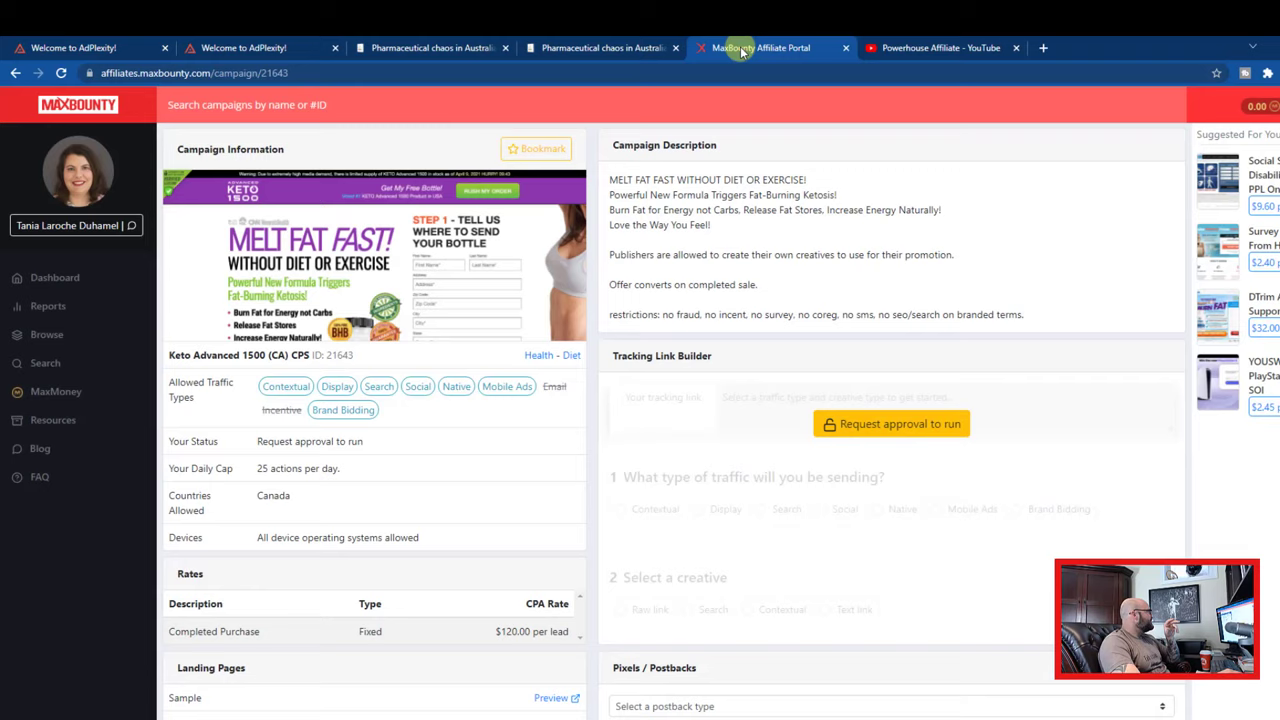
{"action": "left_click_drag", "start_coordinate": [245, 494], "coordinate": [324, 494]}
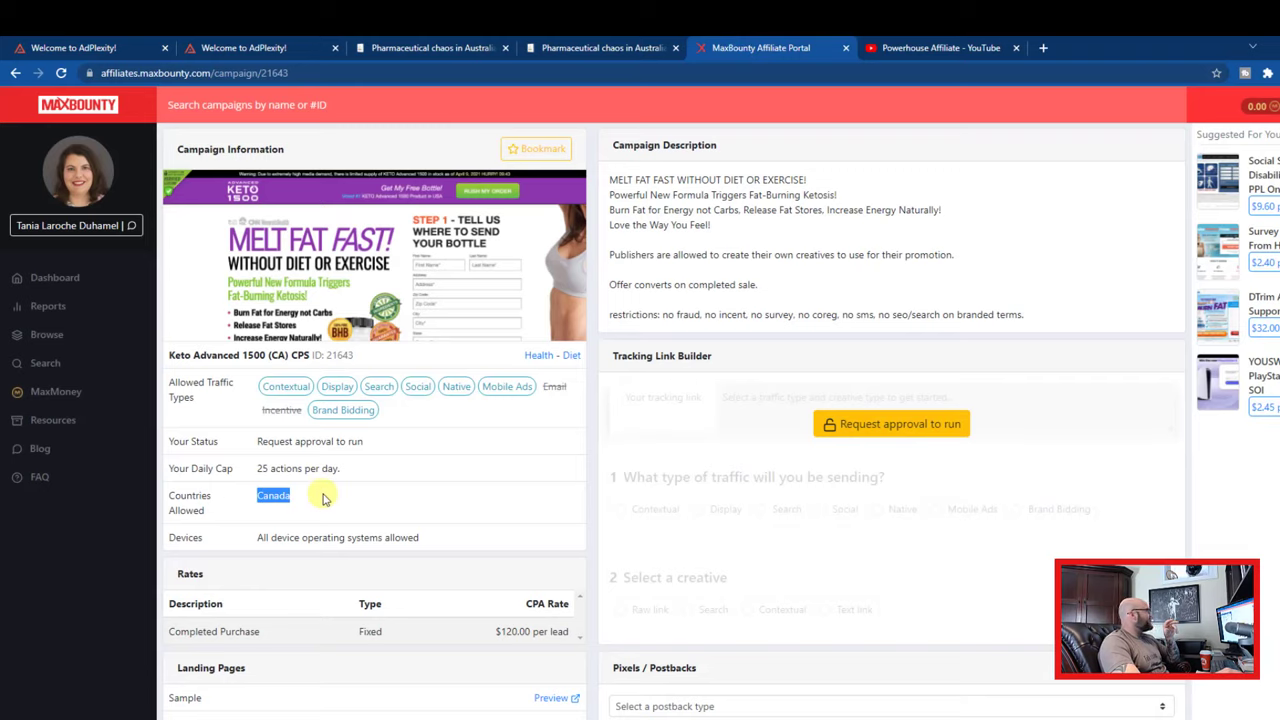
Return to the Canada-filtered ads in AdPlexity and search for the landing page keyword "keto".
{"action": "left_click", "coordinate": [222, 49]}
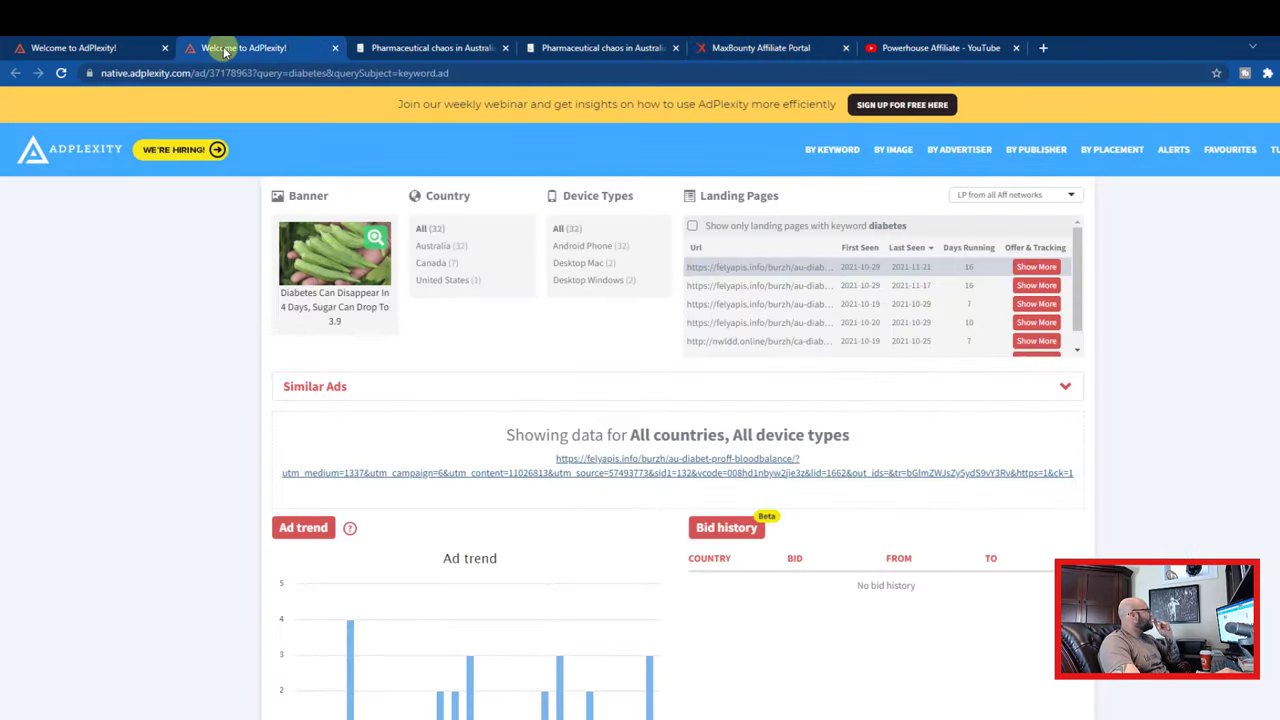
{"action": "left_click", "coordinate": [73, 47]}
{"action": "scroll", "coordinate": [375, 310], "scroll_direction": "up", "scroll_amount": 1}
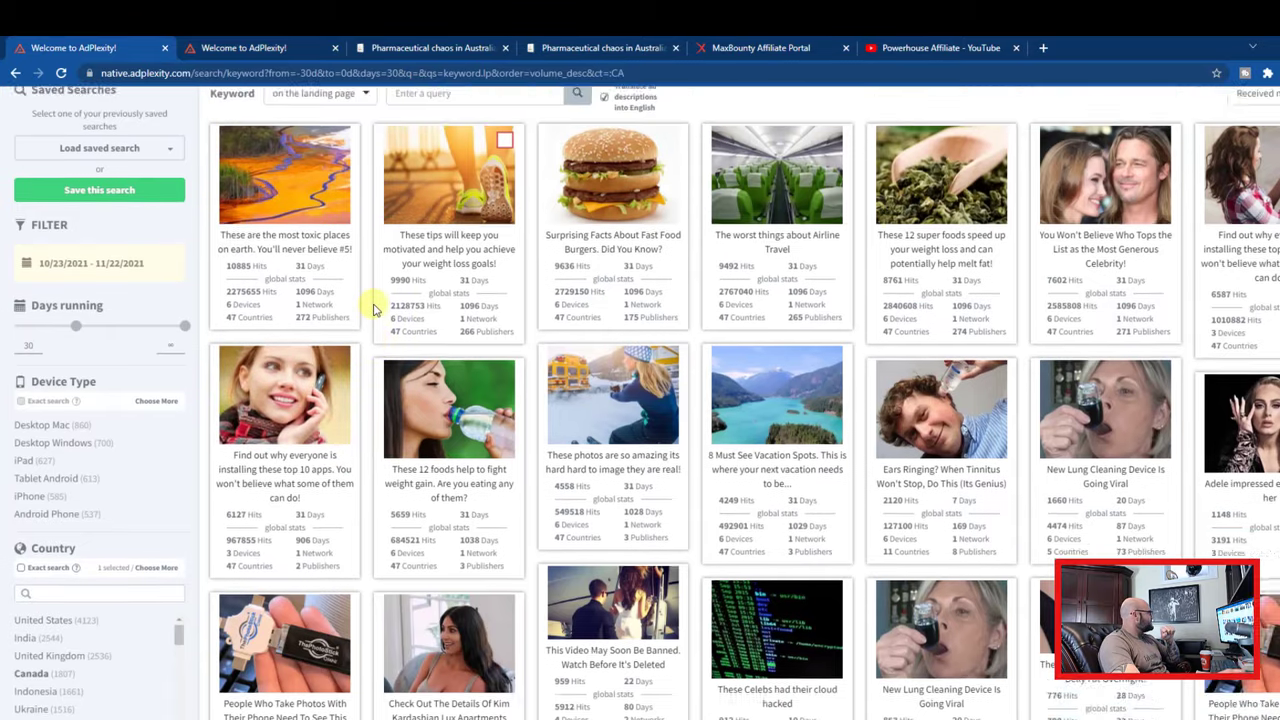
{"action": "scroll", "coordinate": [375, 310], "scroll_direction": "up", "scroll_amount": 2}
{"action": "left_click", "coordinate": [426, 199]}
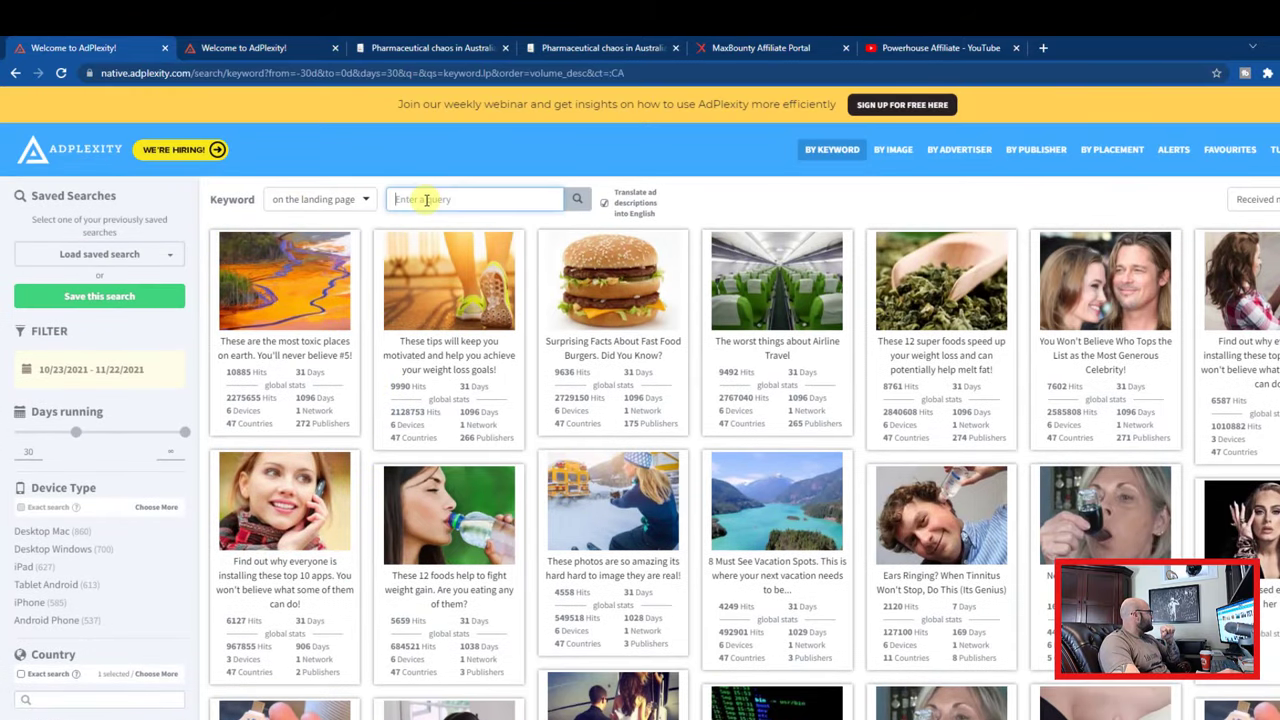
{"action": "type", "text": "keto"}
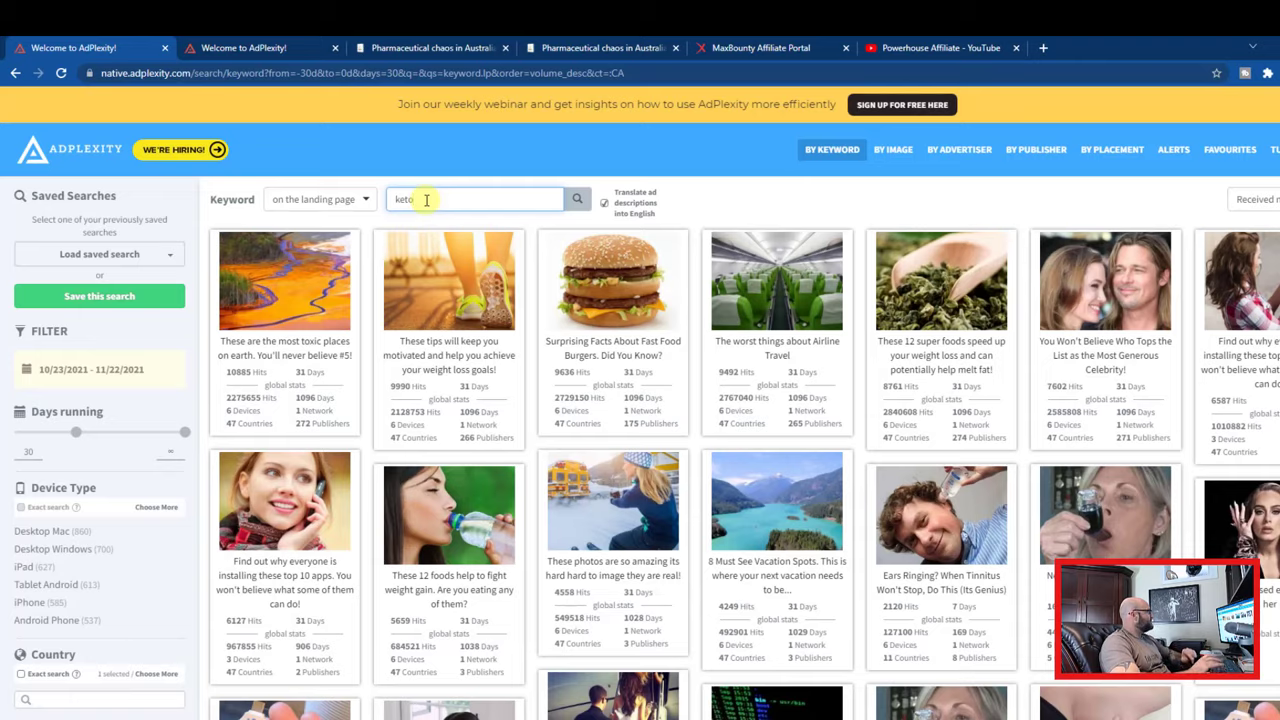
{"action": "key", "text": "Return"}
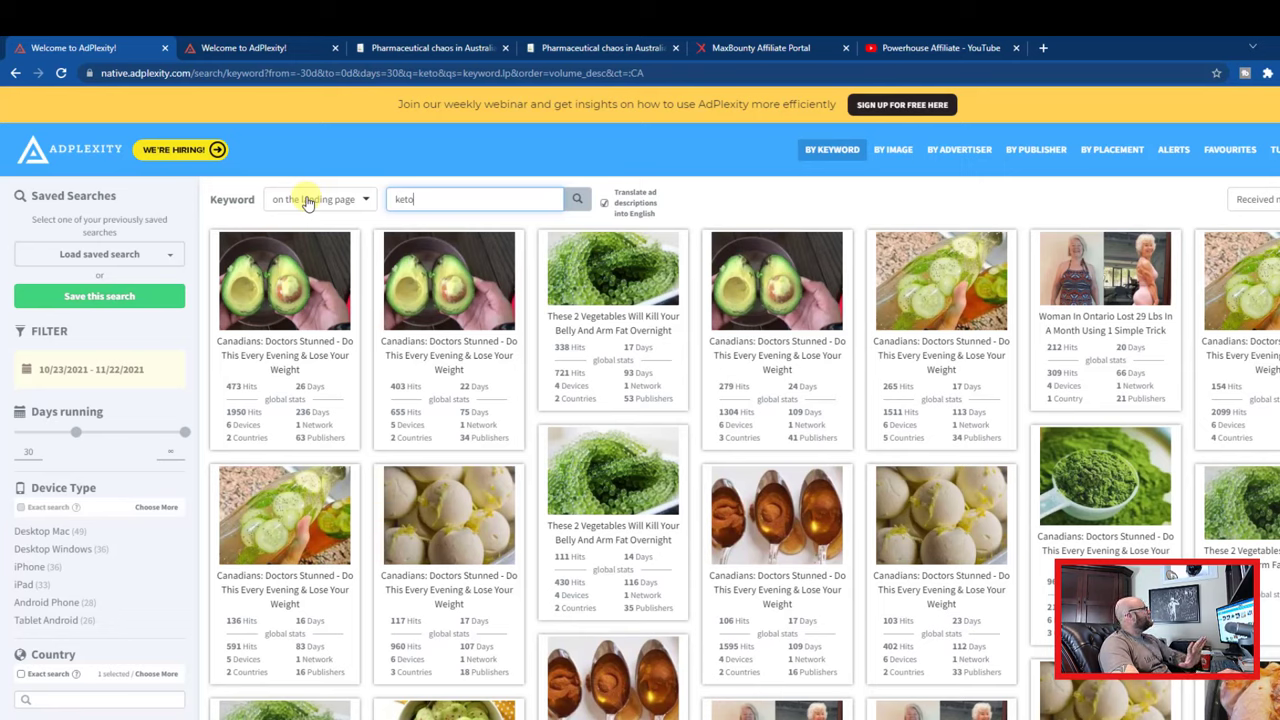
Check the keyword scope options and compare the hits and running days of the top keto ads.
{"action": "left_click", "coordinate": [307, 200]}
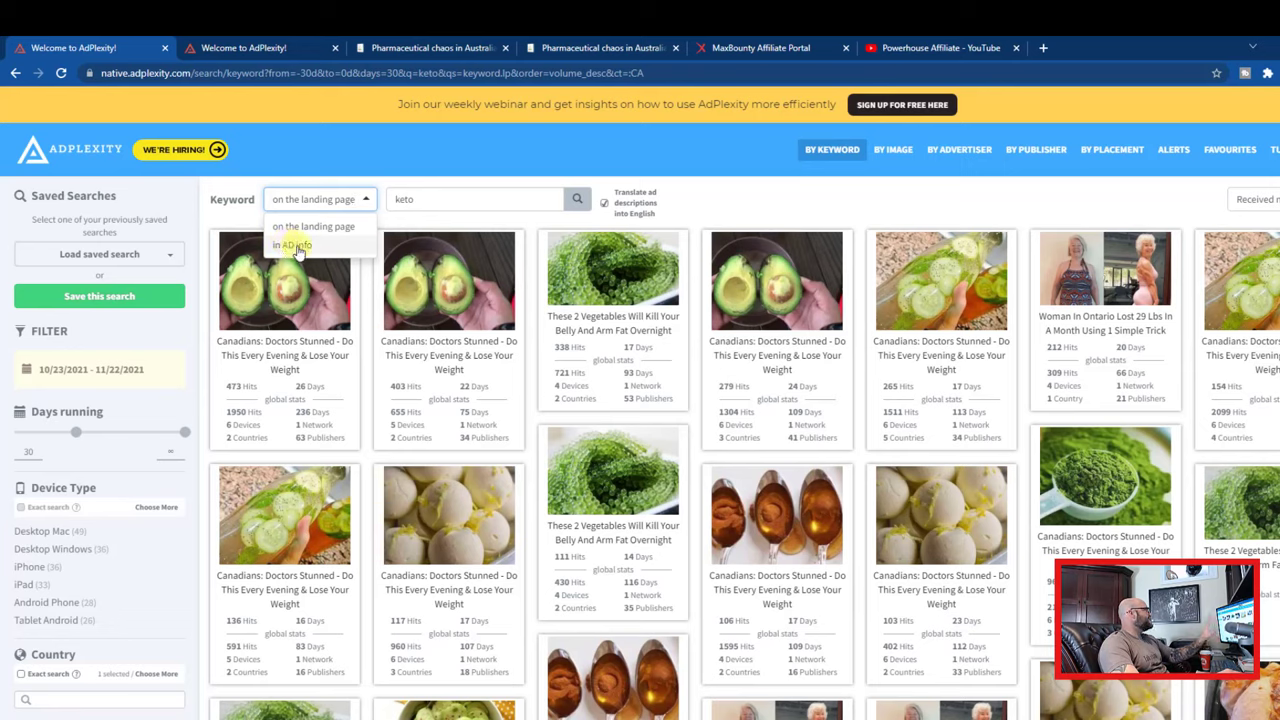
{"action": "left_click", "coordinate": [457, 199]}
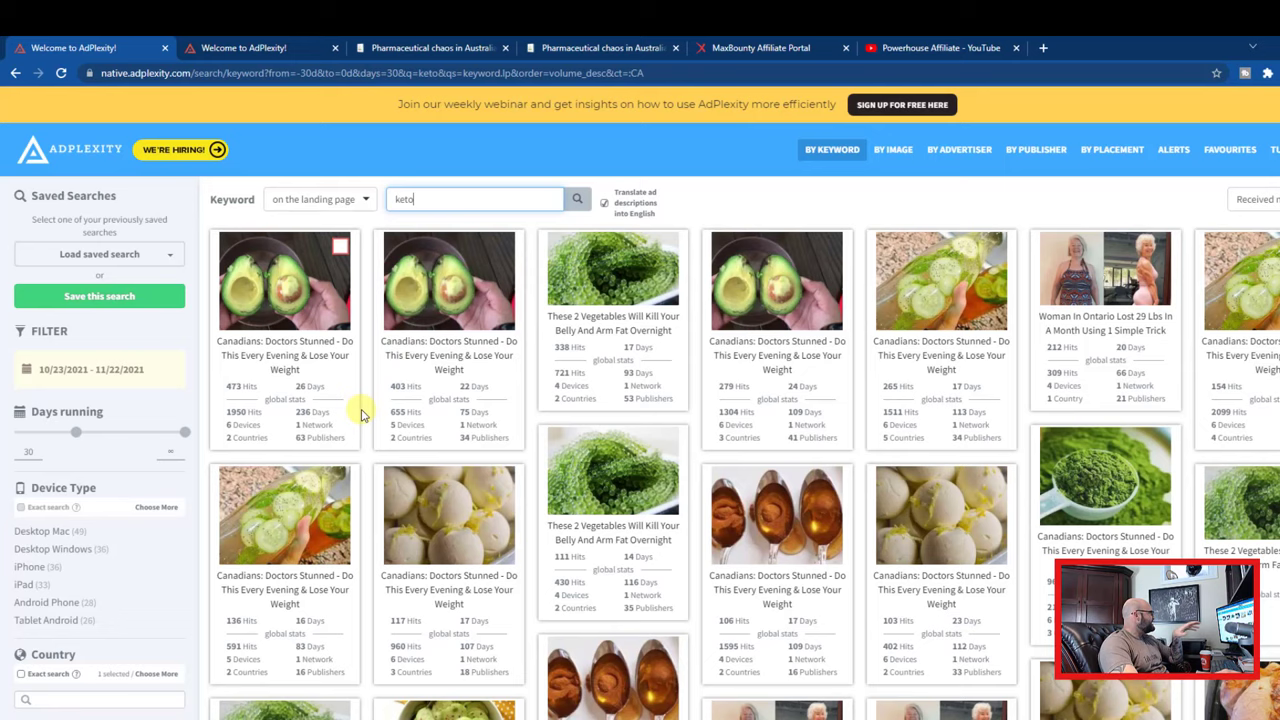
{"action": "mouse_move", "coordinate": [318, 414]}
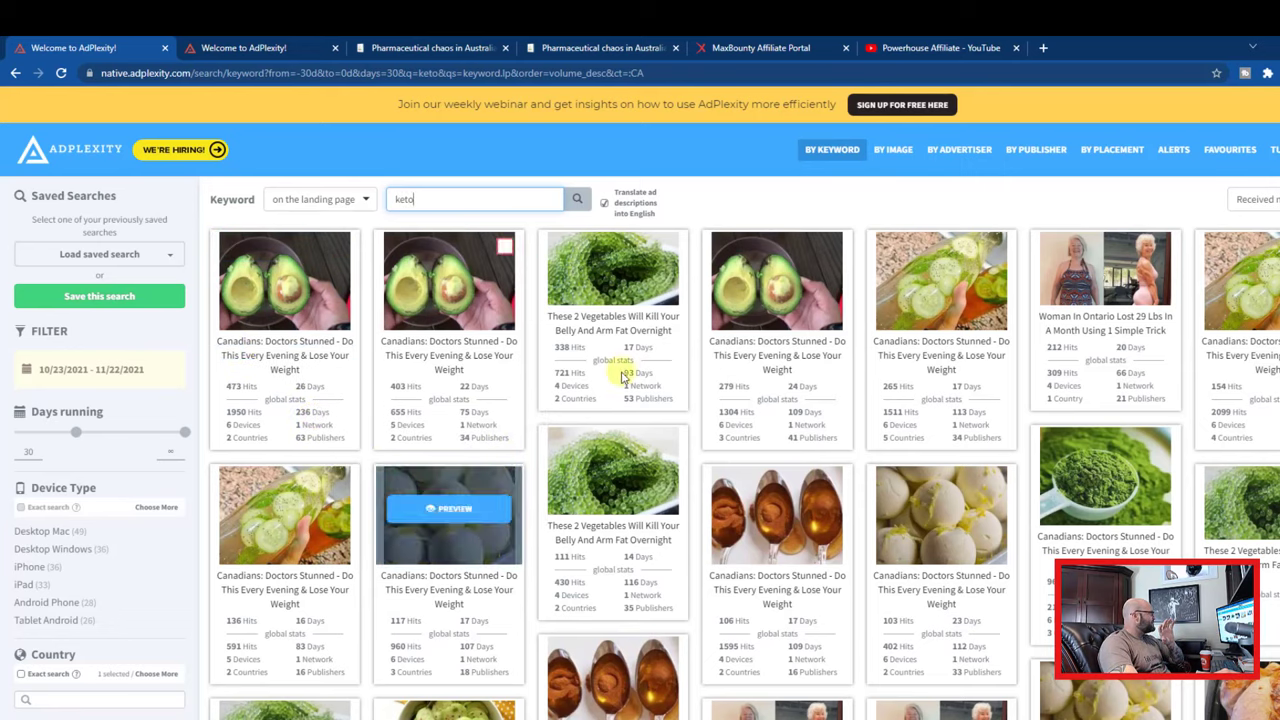
{"action": "mouse_move", "coordinate": [587, 390]}
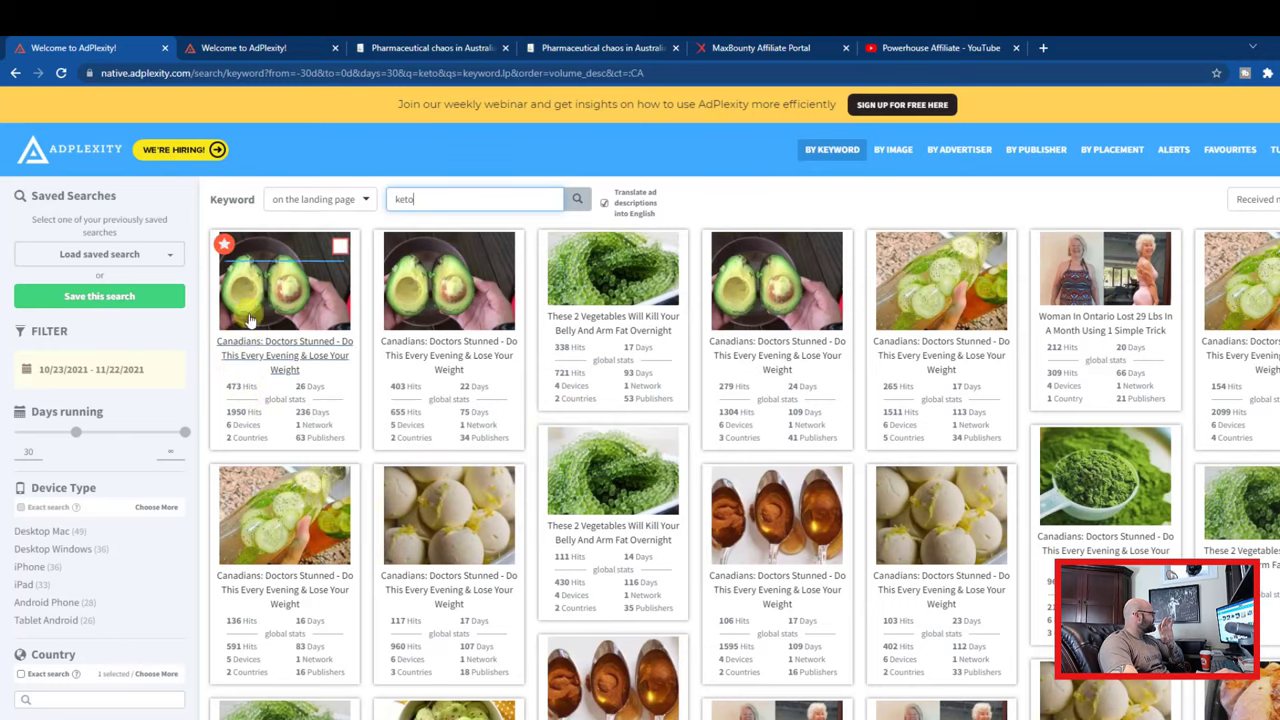
Open the details of the first avocado ad, "Canadians: Doctors Stunned", and examine its ad trend, device and publisher statistics.
{"action": "left_click", "coordinate": [250, 347]}
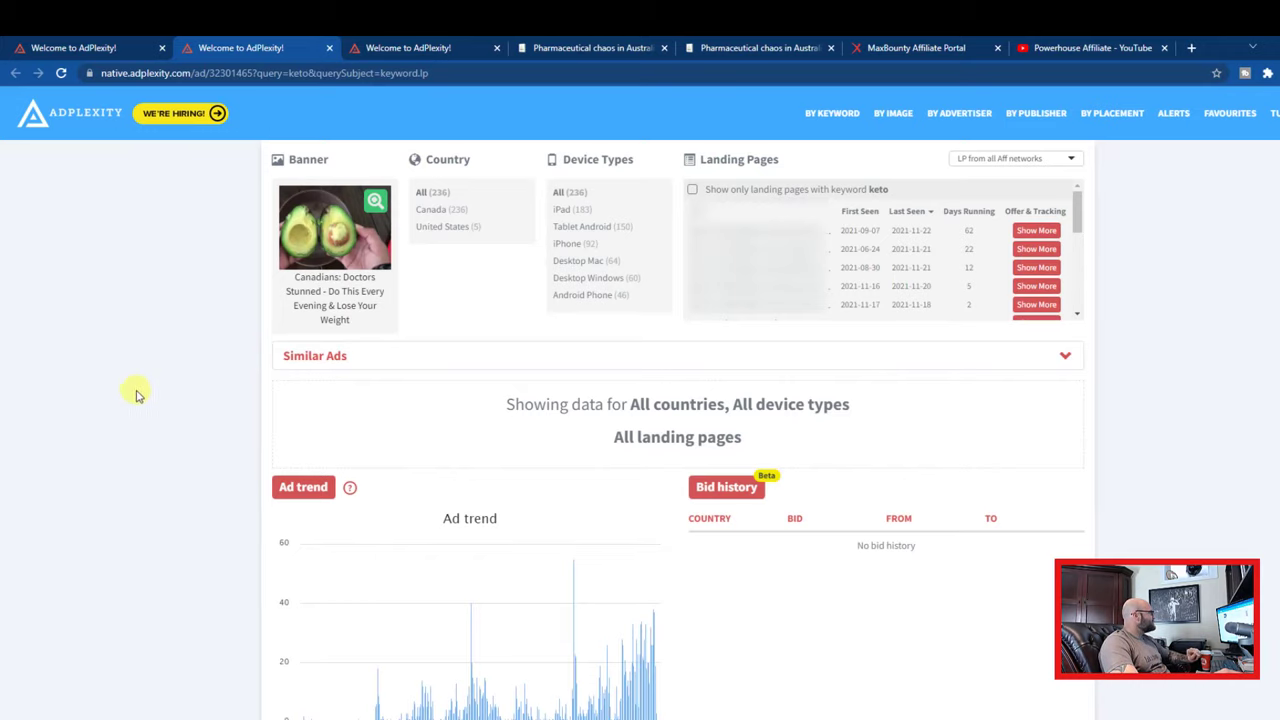
{"action": "scroll", "coordinate": [105, 422], "scroll_direction": "down", "scroll_amount": 4}
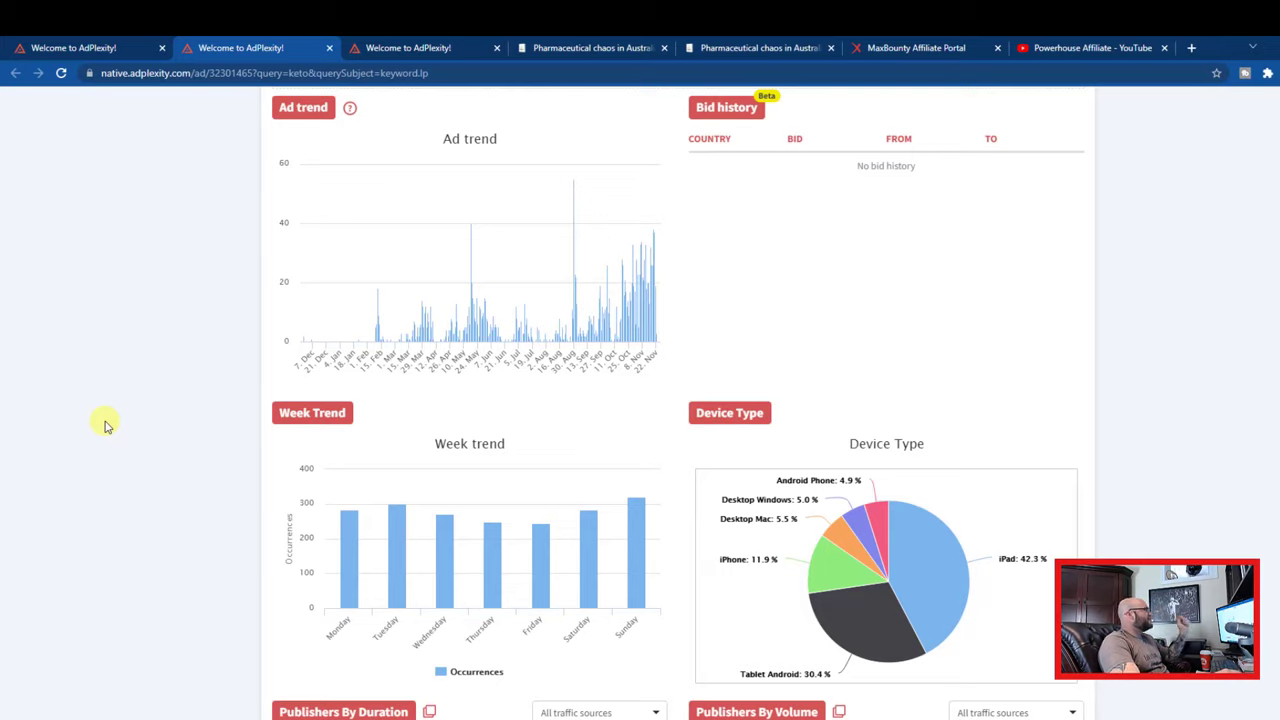
{"action": "scroll", "coordinate": [253, 393], "scroll_direction": "up", "scroll_amount": 4}
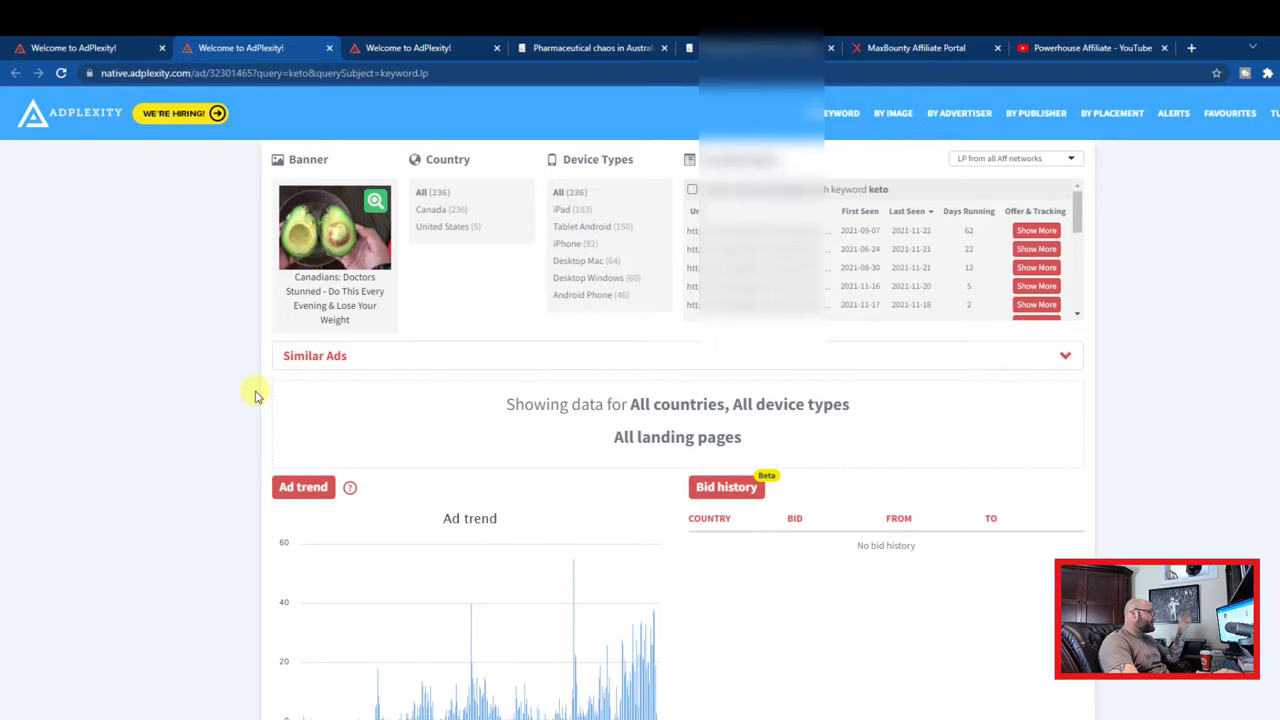
{"action": "scroll", "coordinate": [91, 575], "scroll_direction": "down", "scroll_amount": 4}
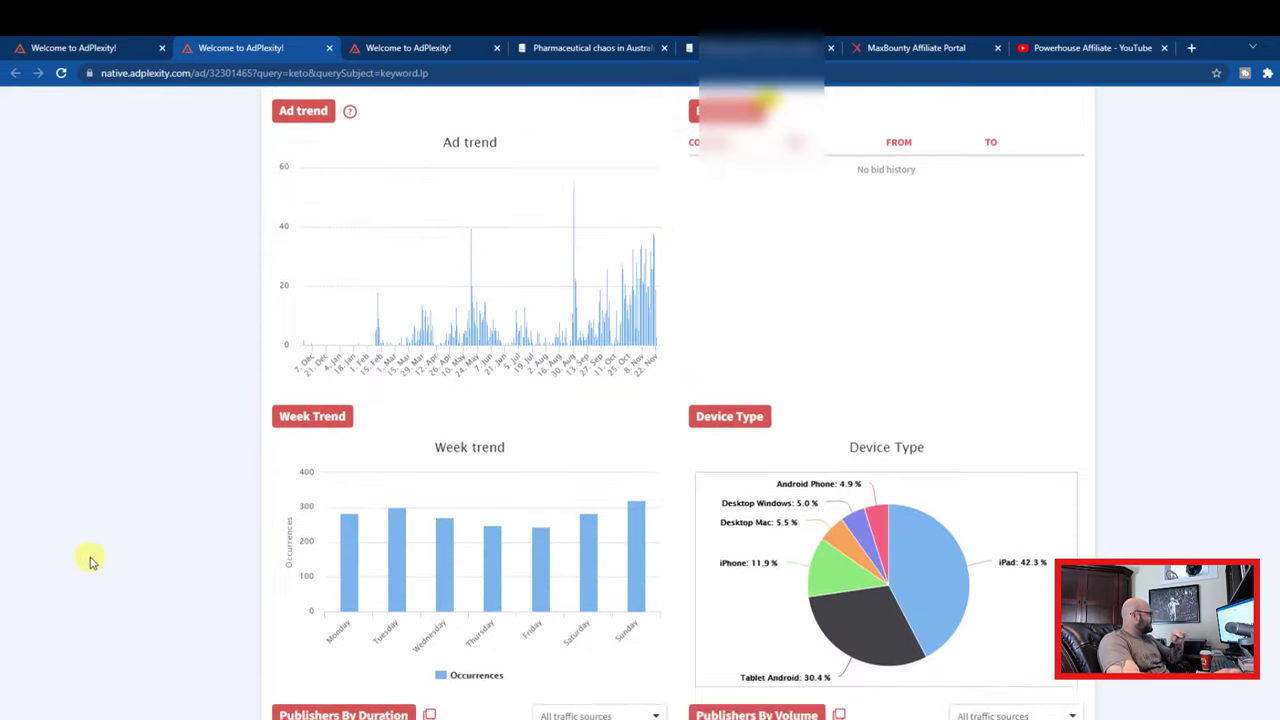
{"action": "scroll", "coordinate": [60, 575], "scroll_direction": "down", "scroll_amount": 8}
{"action": "scroll", "coordinate": [150, 510], "scroll_direction": "up", "scroll_amount": 5}
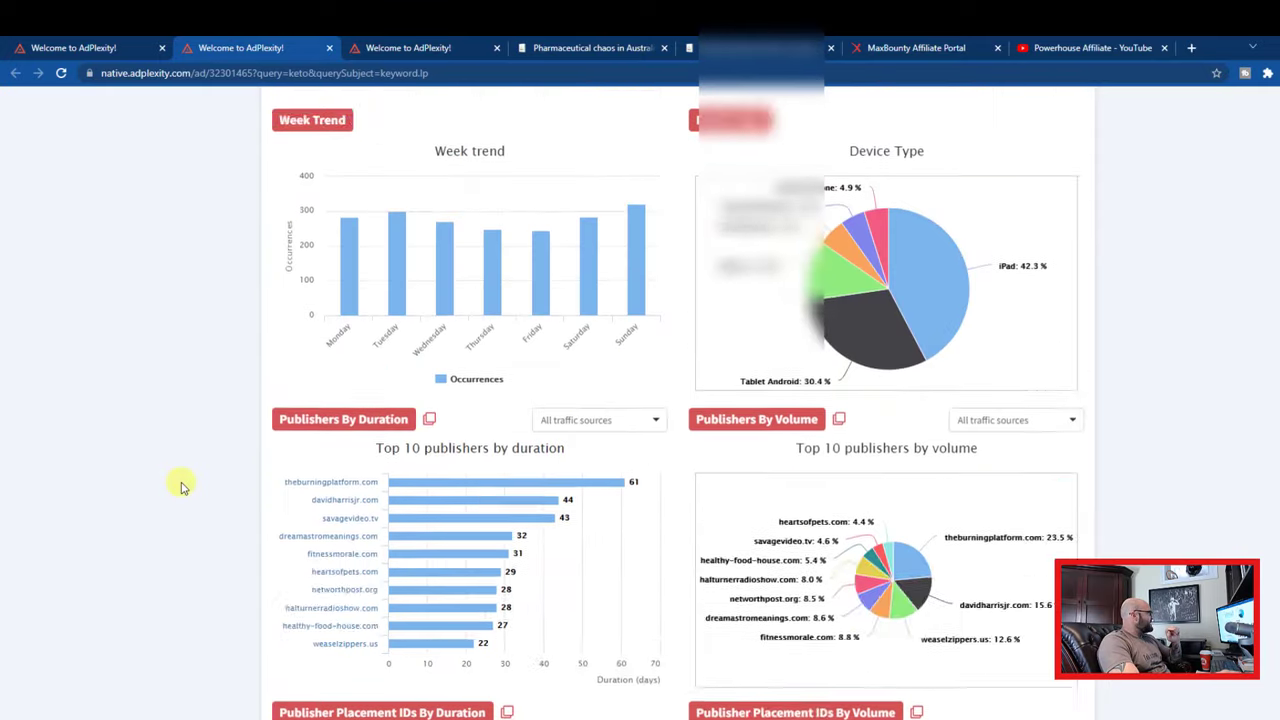
{"action": "scroll", "coordinate": [181, 487], "scroll_direction": "up", "scroll_amount": 10}
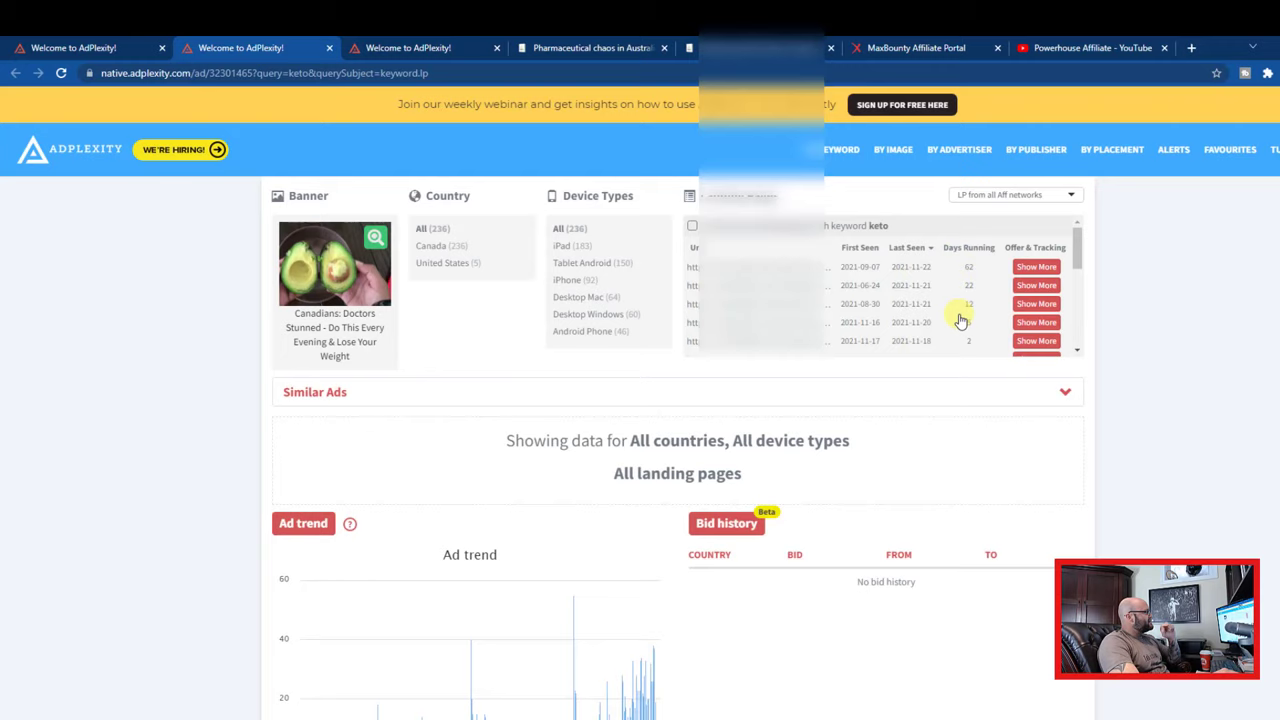
Compare the running days of the ad's landing pages, select the longest-running one and open its URL.
{"action": "scroll", "coordinate": [960, 320], "scroll_direction": "down", "scroll_amount": 10}
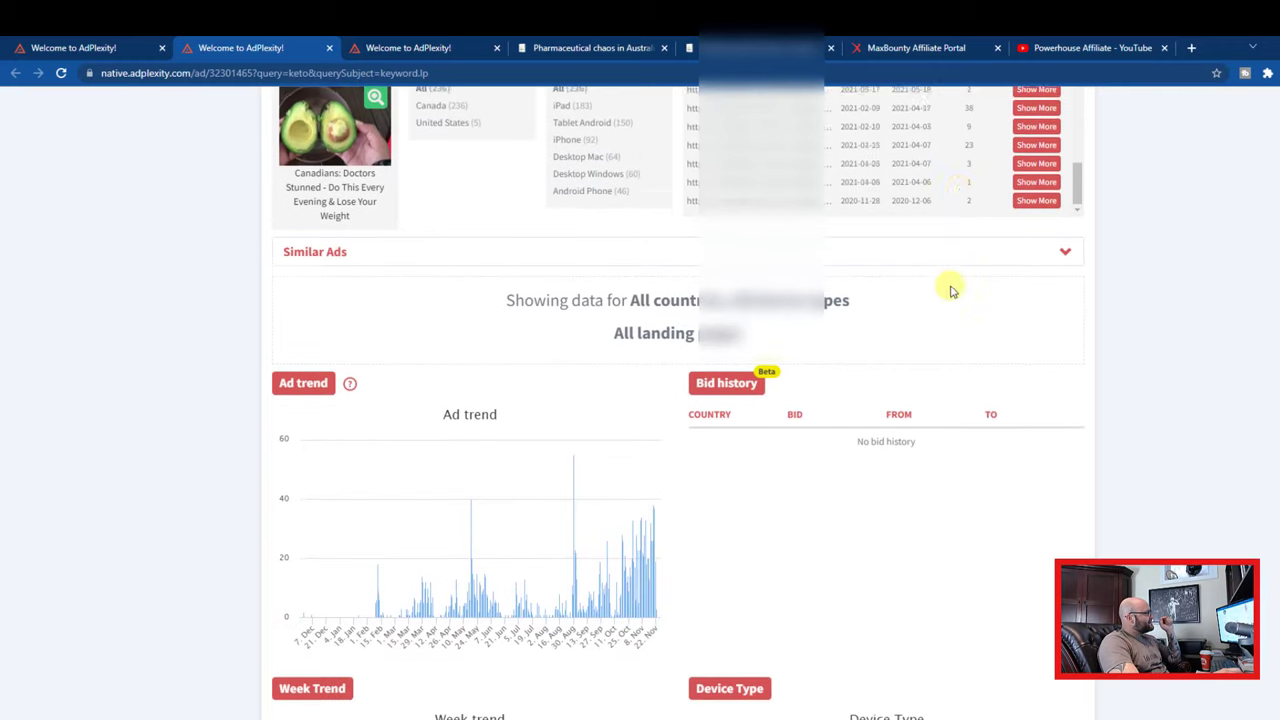
{"action": "scroll", "coordinate": [957, 195], "scroll_direction": "up", "scroll_amount": 6}
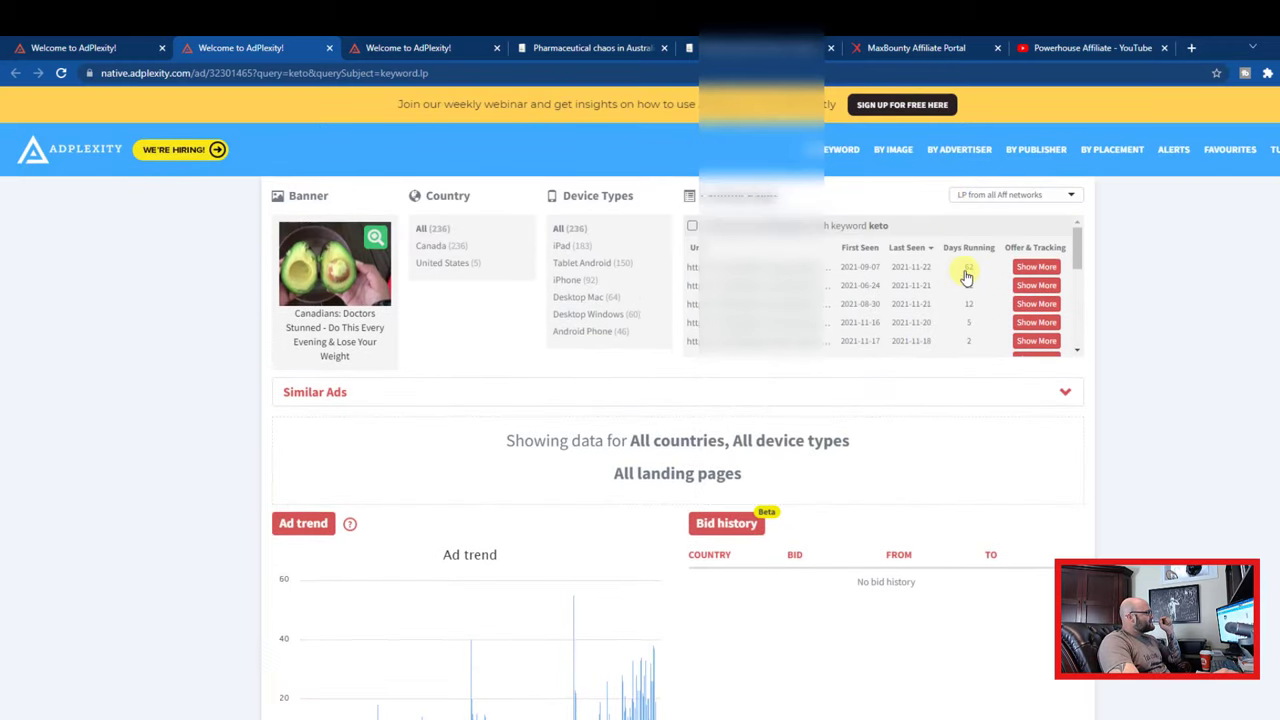
{"action": "left_click", "coordinate": [733, 266]}
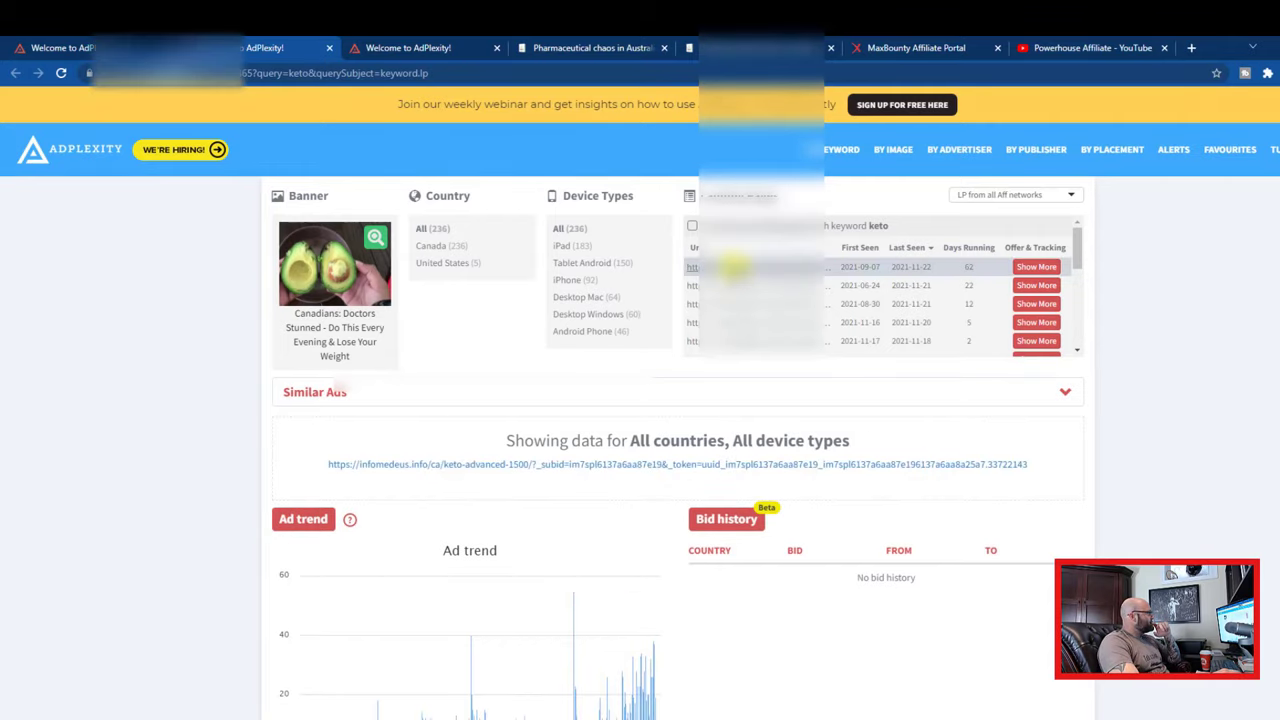
{"action": "left_click", "coordinate": [528, 465]}
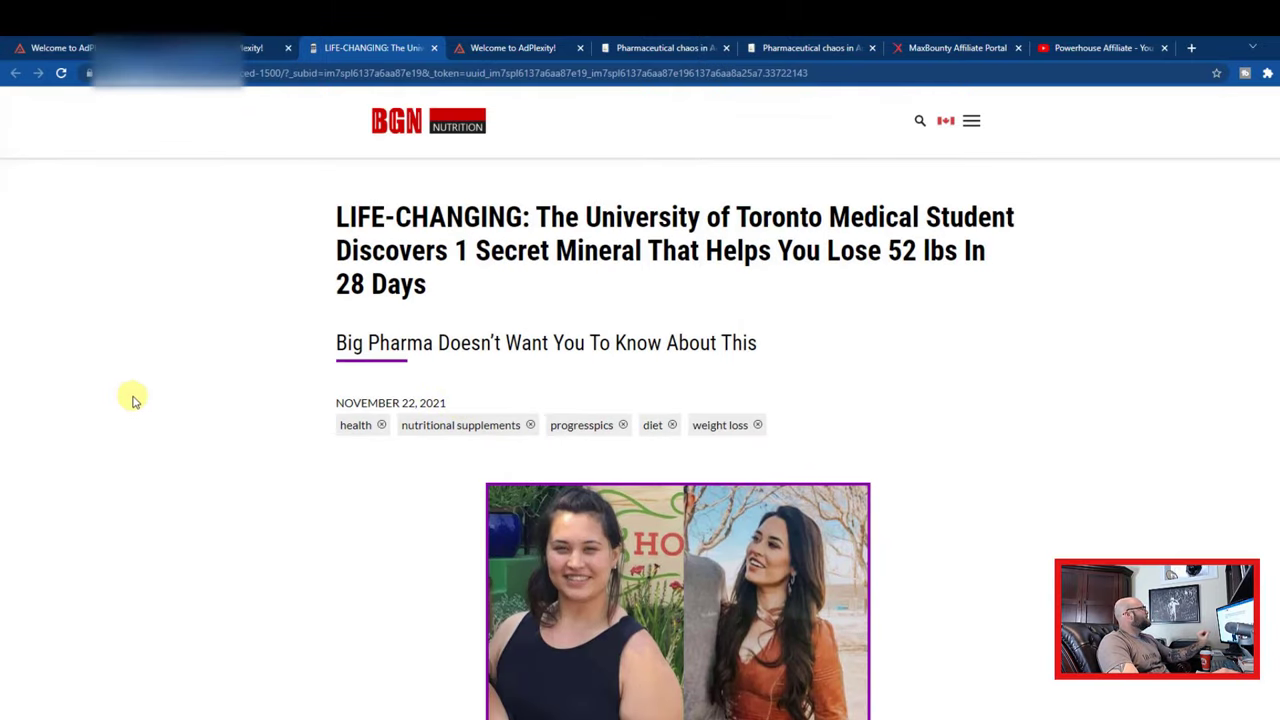
Read the landing page article down to its limited-time offer and compare it with the Keto Advanced 1500 offer in MaxBounty.
{"action": "scroll", "coordinate": [135, 400], "scroll_direction": "down", "scroll_amount": 8}
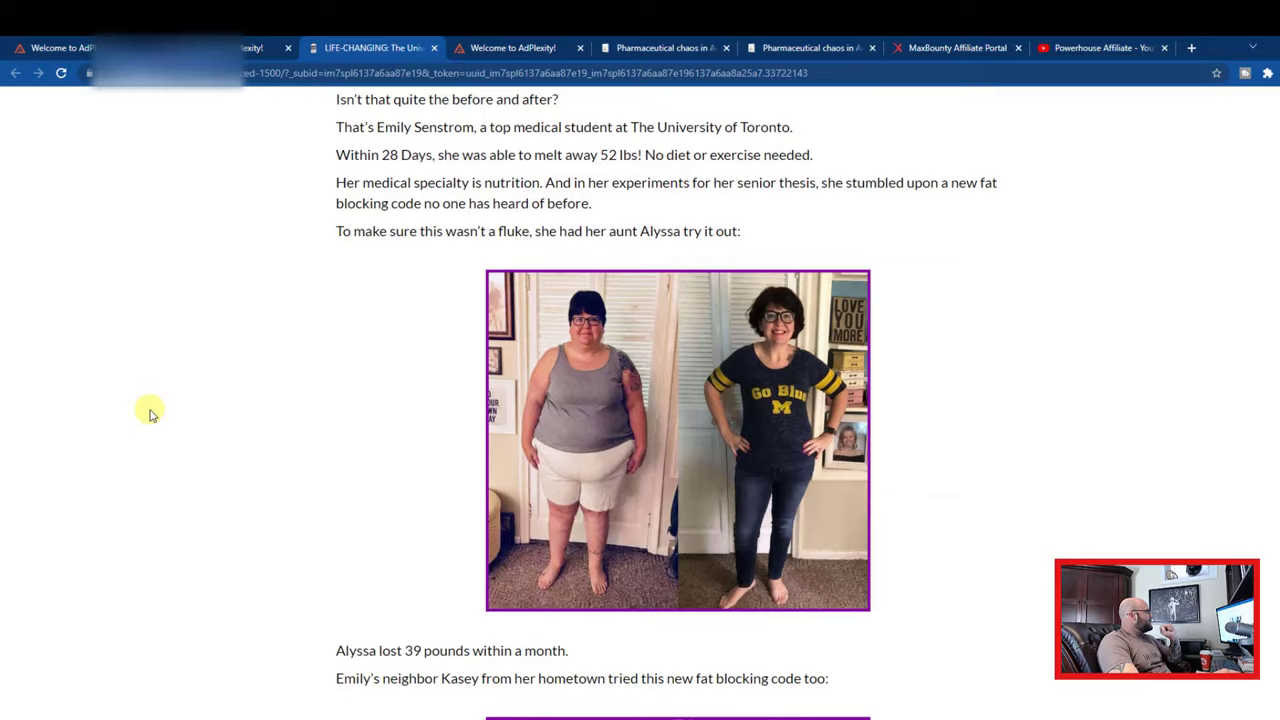
{"action": "scroll", "coordinate": [150, 413], "scroll_direction": "down", "scroll_amount": 13}
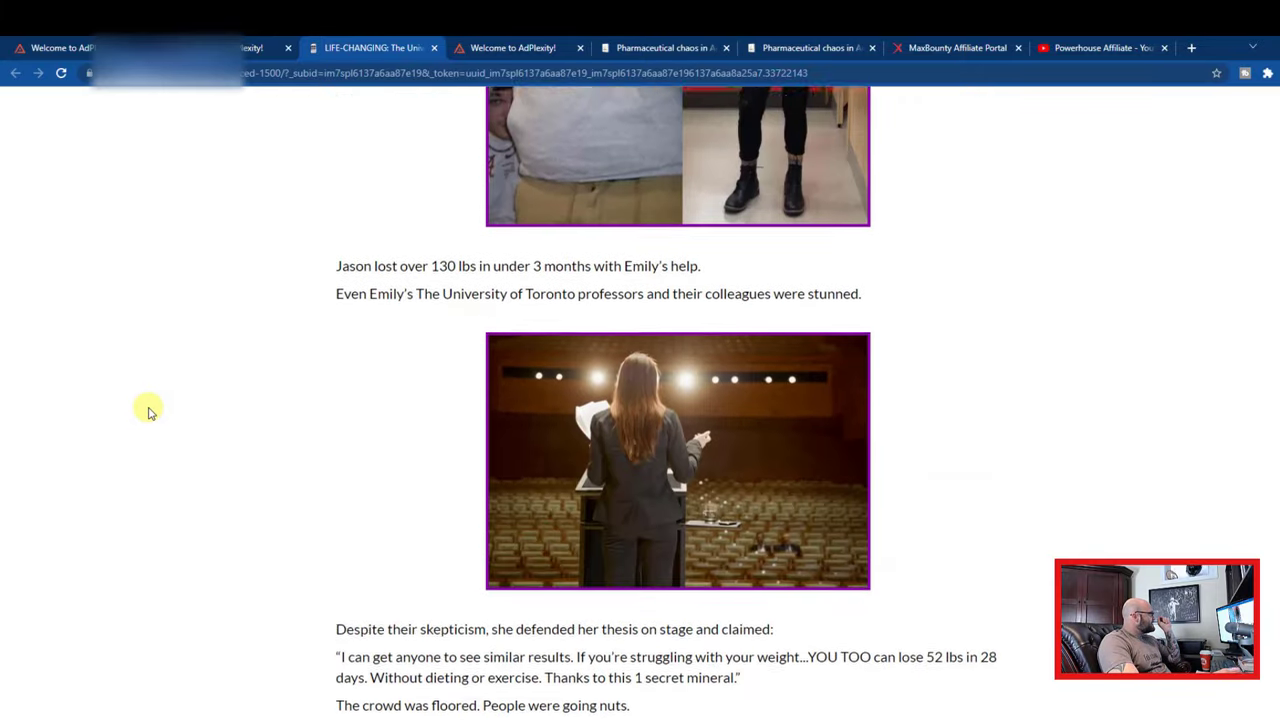
{"action": "scroll", "coordinate": [148, 412], "scroll_direction": "down", "scroll_amount": 18}
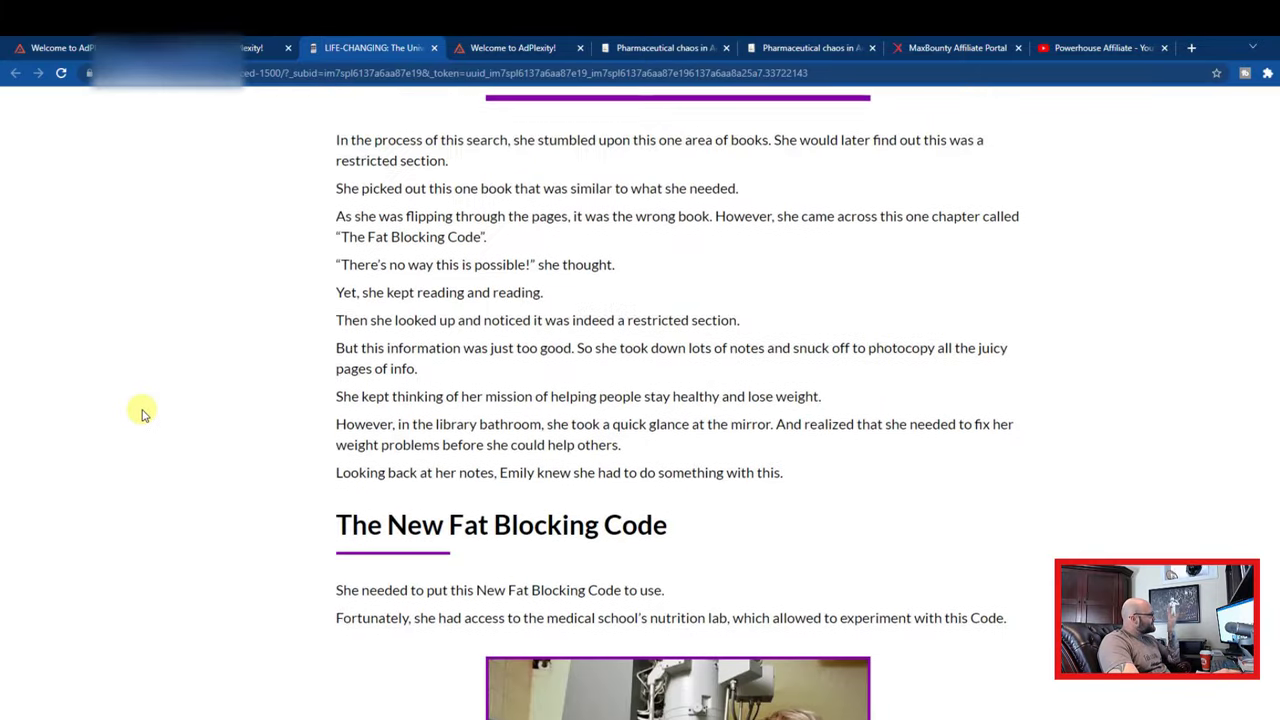
{"action": "scroll", "coordinate": [141, 413], "scroll_direction": "down", "scroll_amount": 8}
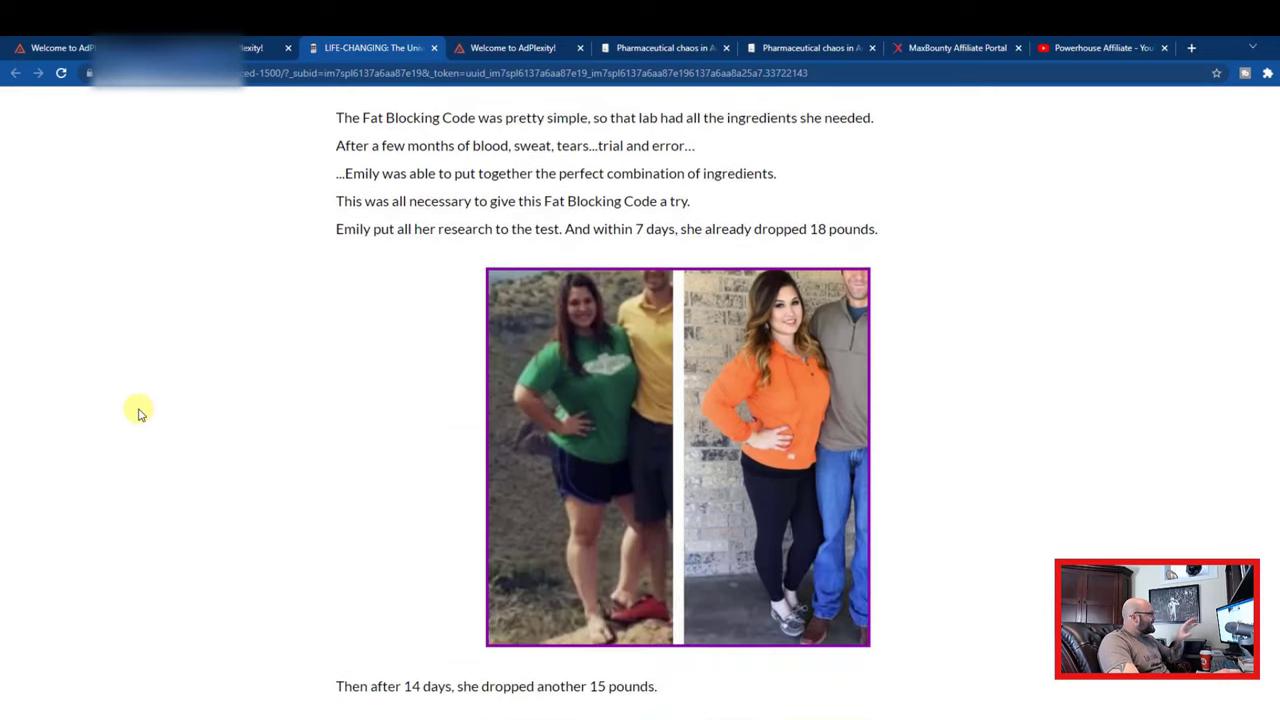
{"action": "scroll", "coordinate": [140, 413], "scroll_direction": "down", "scroll_amount": 11}
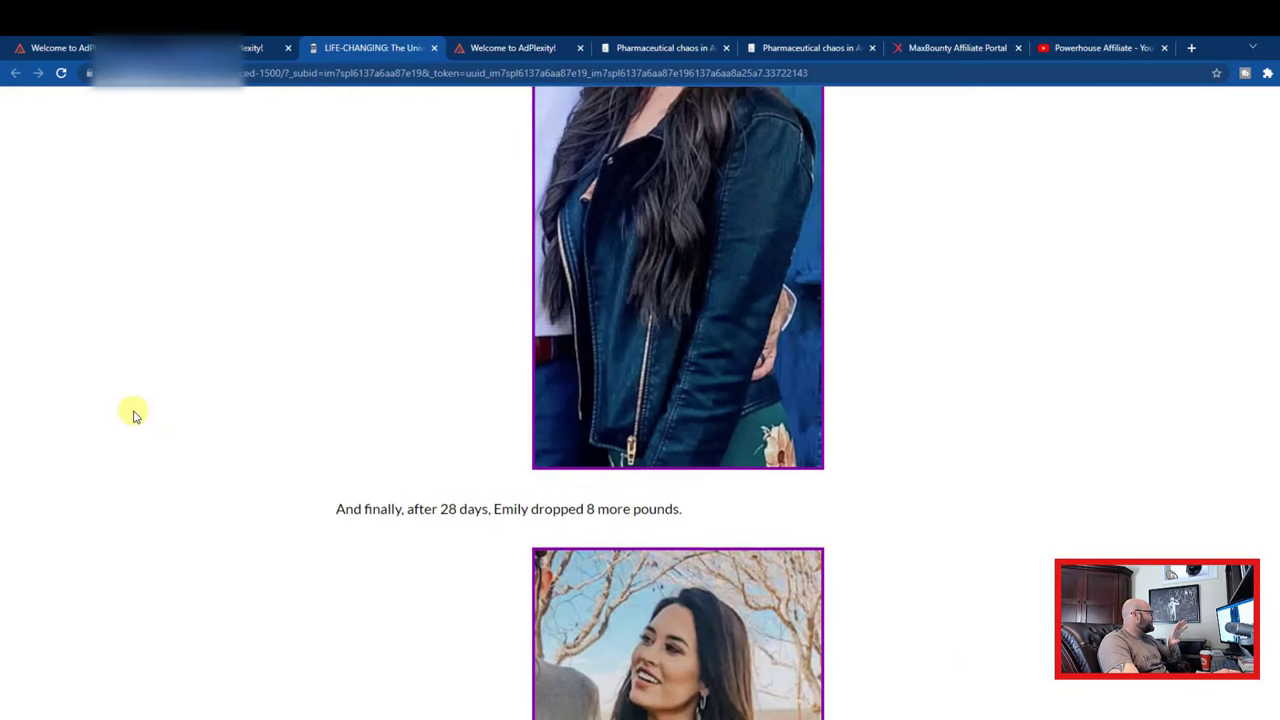
{"action": "scroll", "coordinate": [135, 415], "scroll_direction": "down", "scroll_amount": 14}
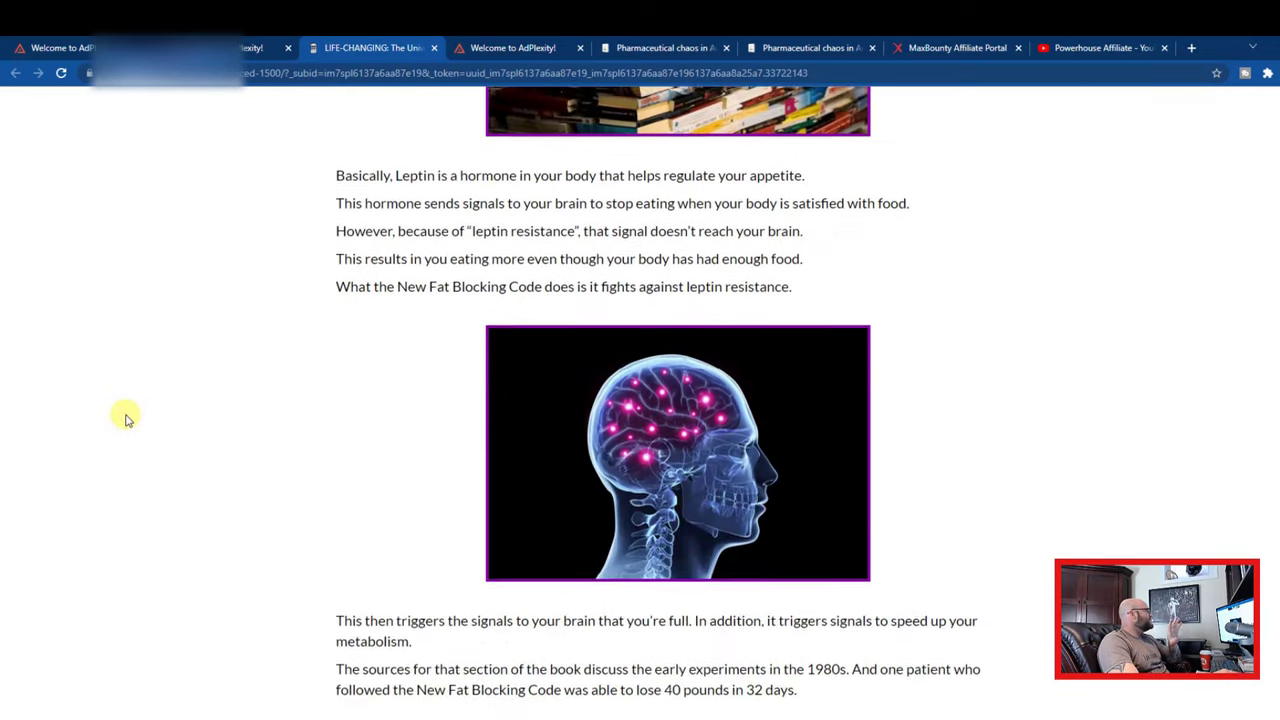
{"action": "scroll", "coordinate": [126, 419], "scroll_direction": "down", "scroll_amount": 14}
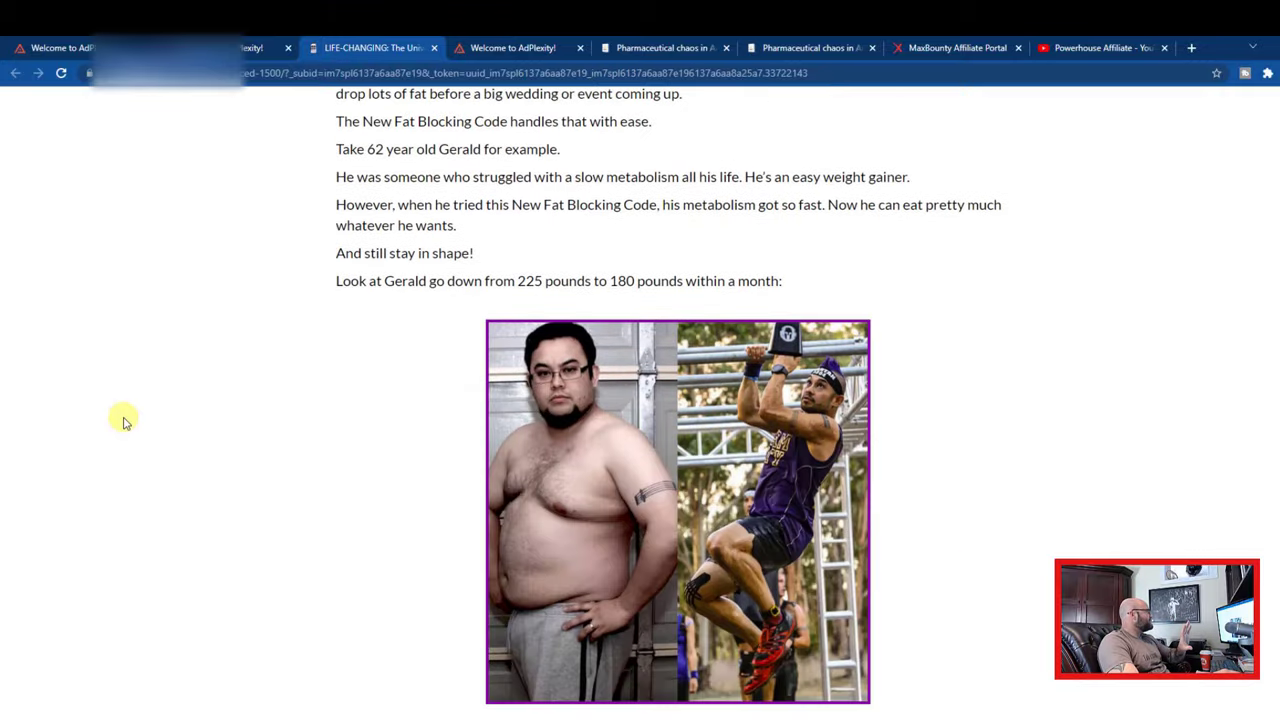
{"action": "scroll", "coordinate": [123, 421], "scroll_direction": "down", "scroll_amount": 14}
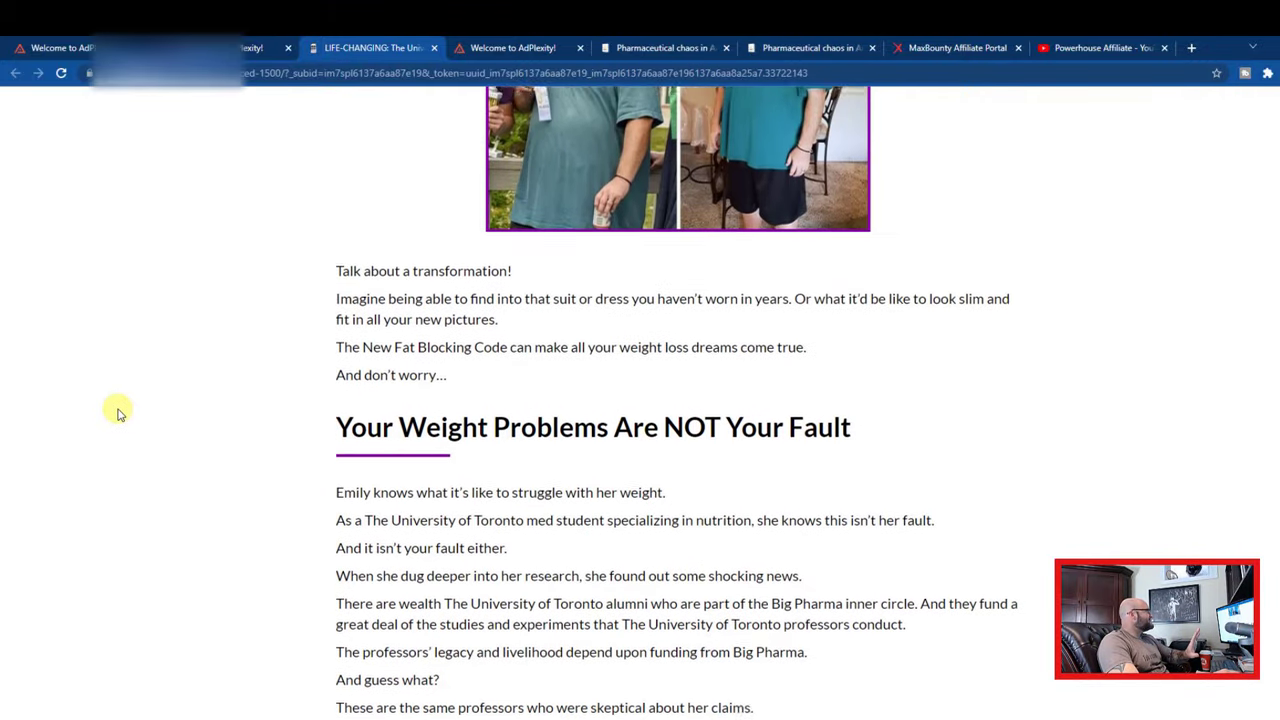
{"action": "scroll", "coordinate": [118, 413], "scroll_direction": "down", "scroll_amount": 1}
{"action": "scroll", "coordinate": [118, 413], "scroll_direction": "down", "scroll_amount": 14}
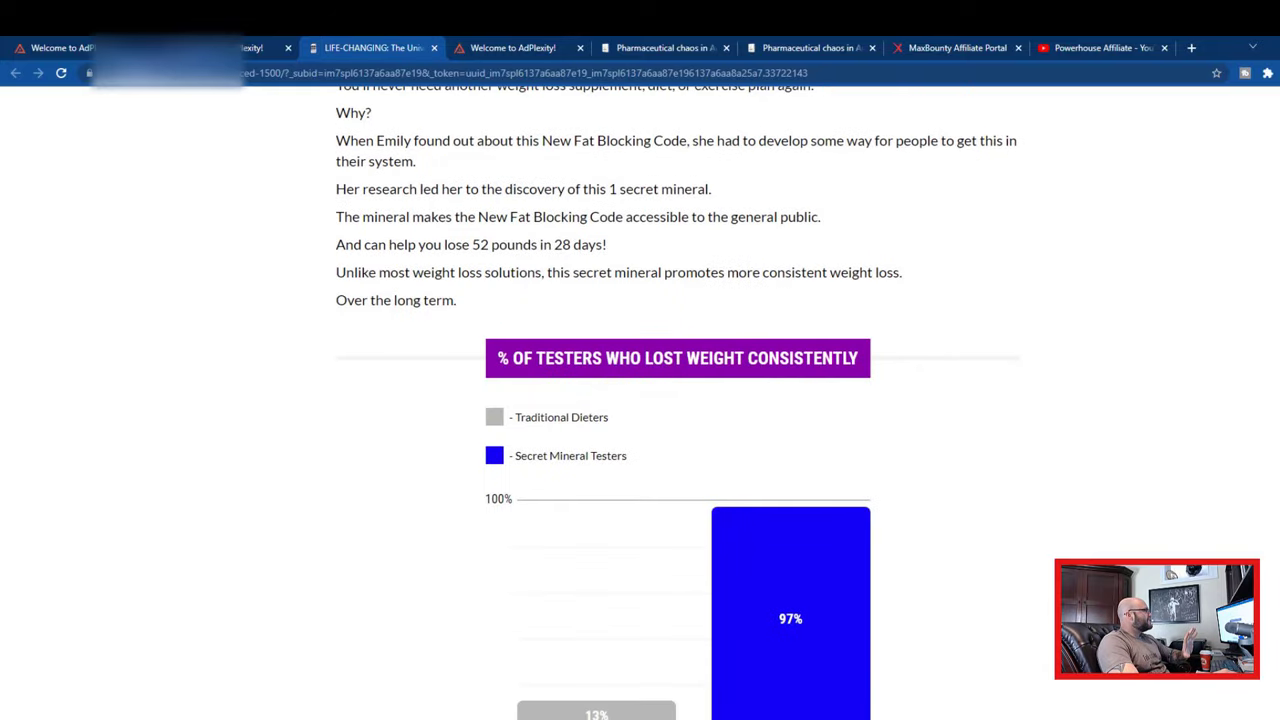
{"action": "scroll", "coordinate": [640, 400], "scroll_direction": "down", "scroll_amount": 20}
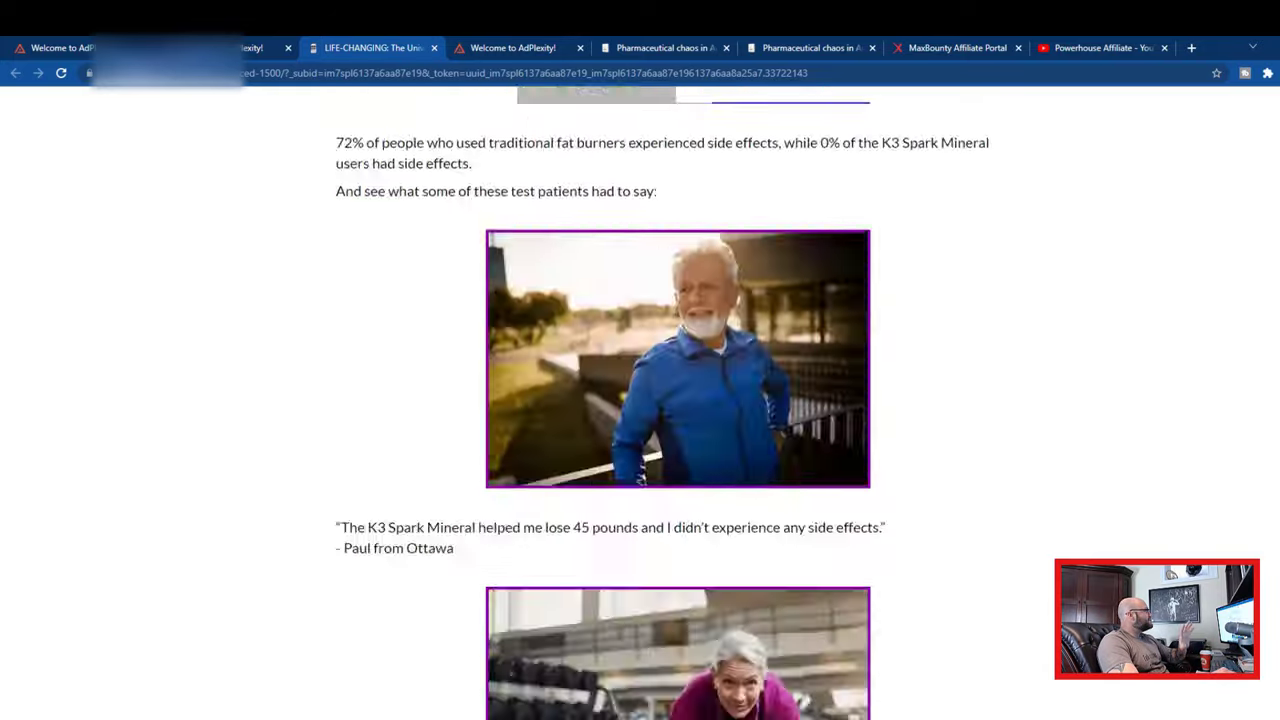
{"action": "scroll", "coordinate": [640, 400], "scroll_direction": "down", "scroll_amount": 8}
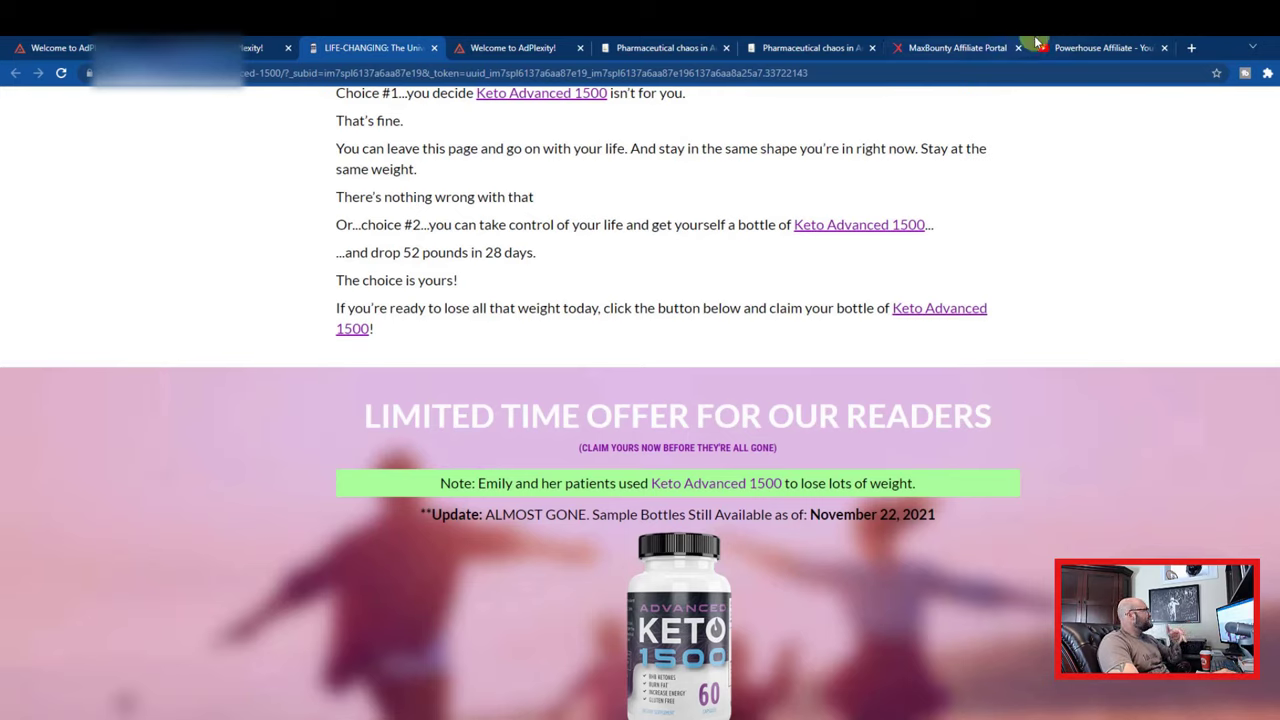
{"action": "left_click", "coordinate": [944, 47]}
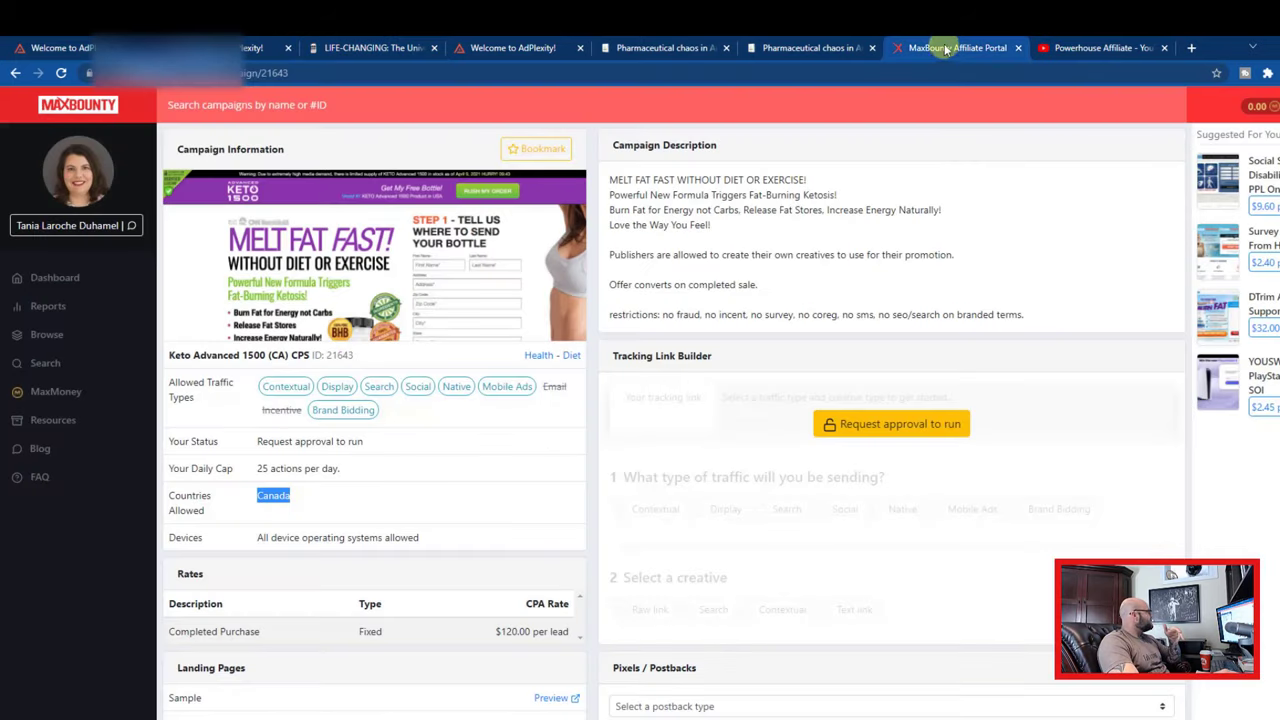
Return to the ad details in AdPlexity and examine the ad trend, week trend and device split for the selected landing page.
{"action": "left_click", "coordinate": [222, 47]}
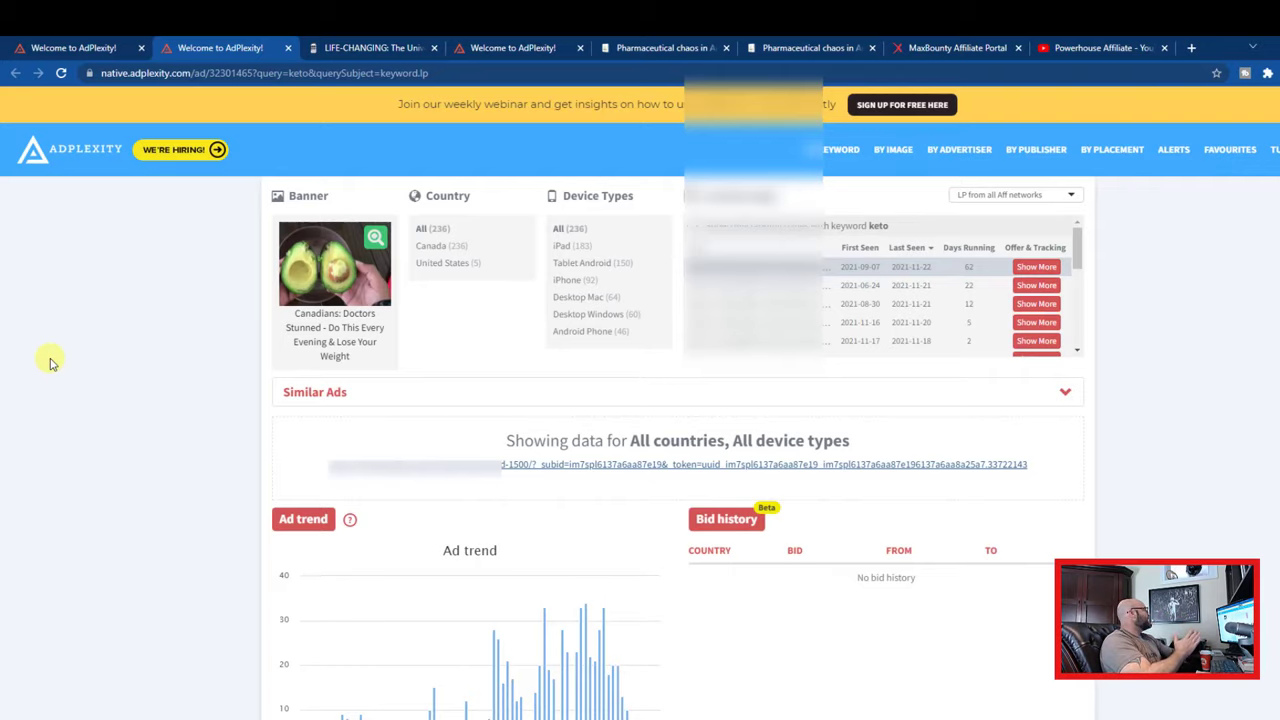
{"action": "scroll", "coordinate": [5, 420], "scroll_direction": "down", "scroll_amount": 3}
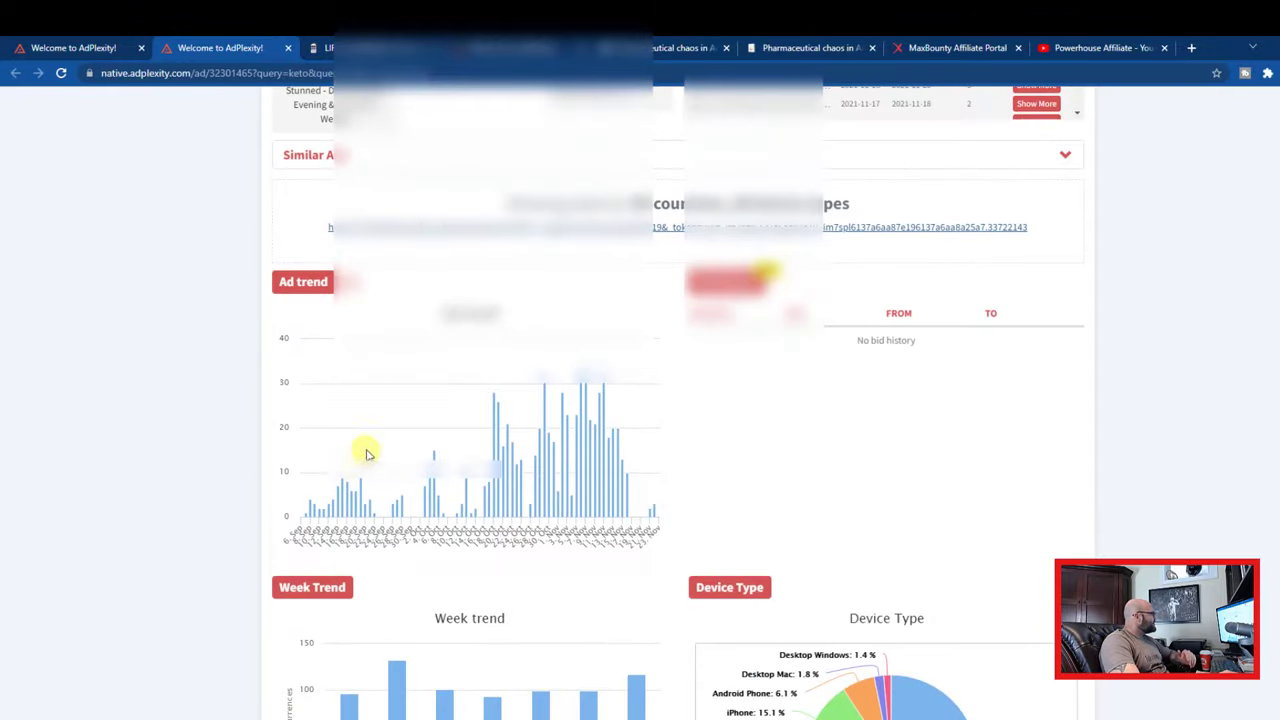
{"action": "scroll", "coordinate": [545, 500], "scroll_direction": "down", "scroll_amount": 2}
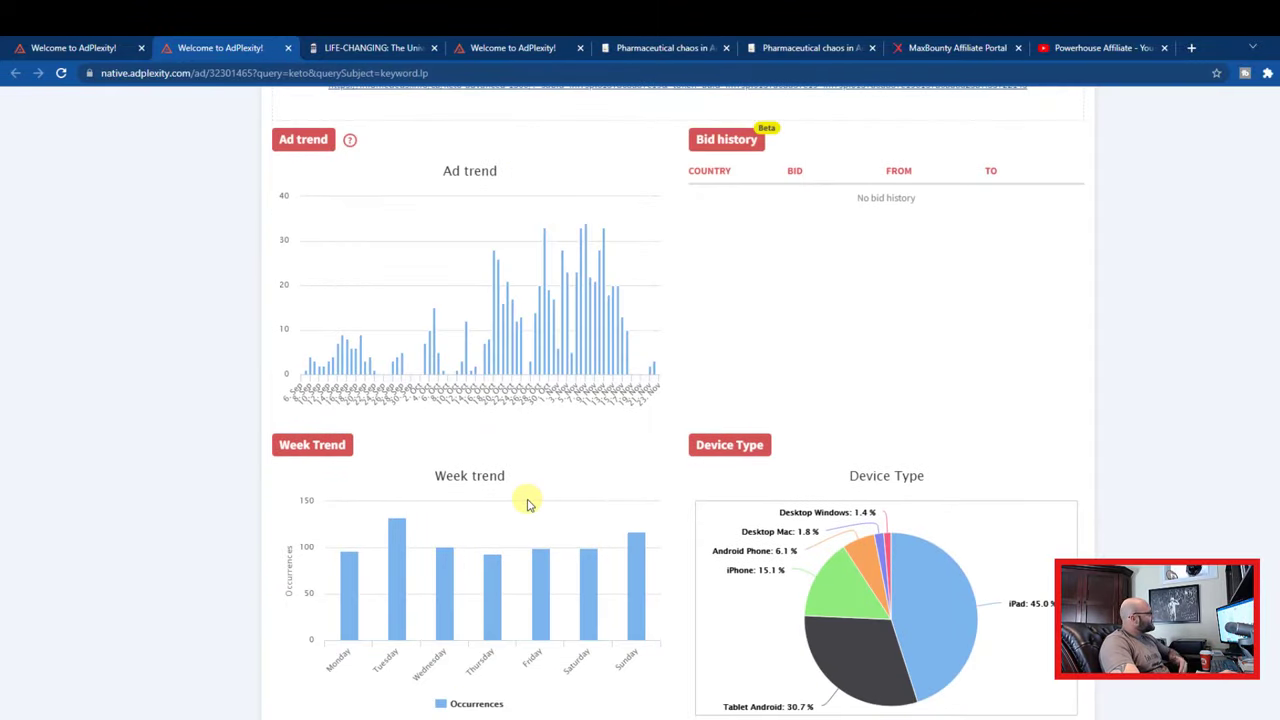
{"action": "scroll", "coordinate": [528, 503], "scroll_direction": "down", "scroll_amount": 1}
{"action": "mouse_move", "coordinate": [1000, 508]}
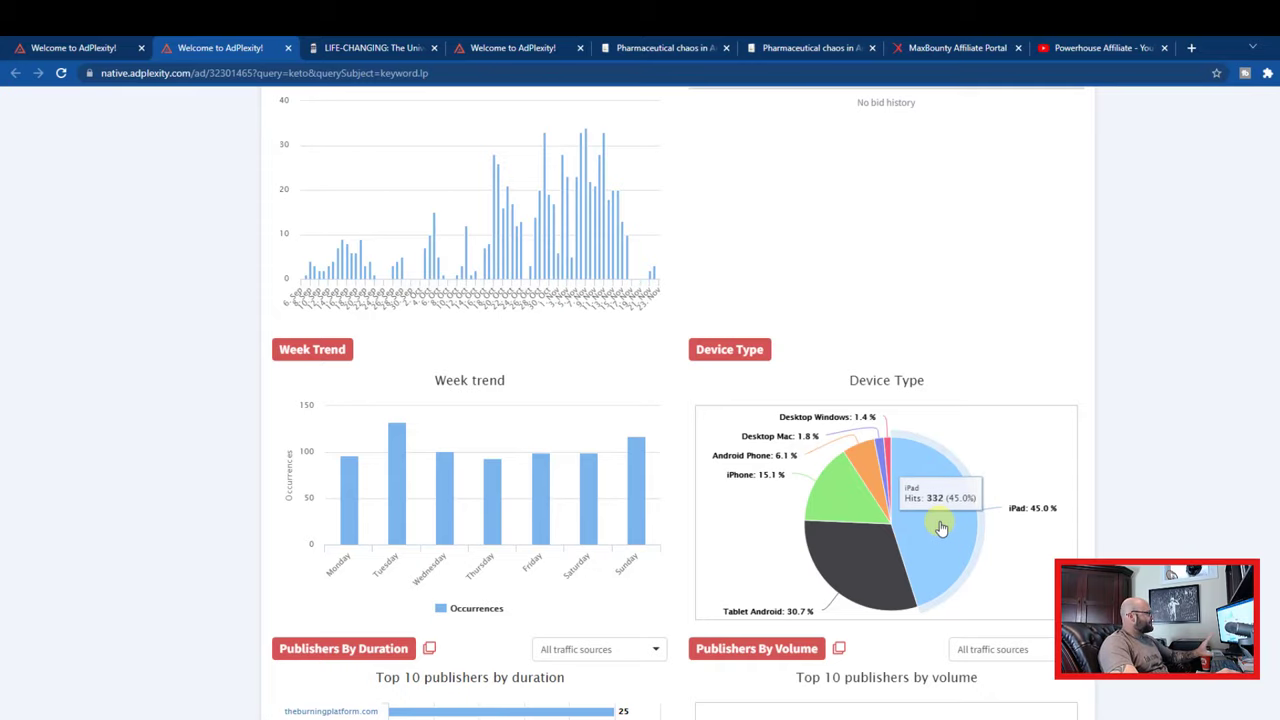
Examine the landing page's top publishers and publisher placement IDs by duration and by volume.
{"action": "scroll", "coordinate": [266, 563], "scroll_direction": "down", "scroll_amount": 2}
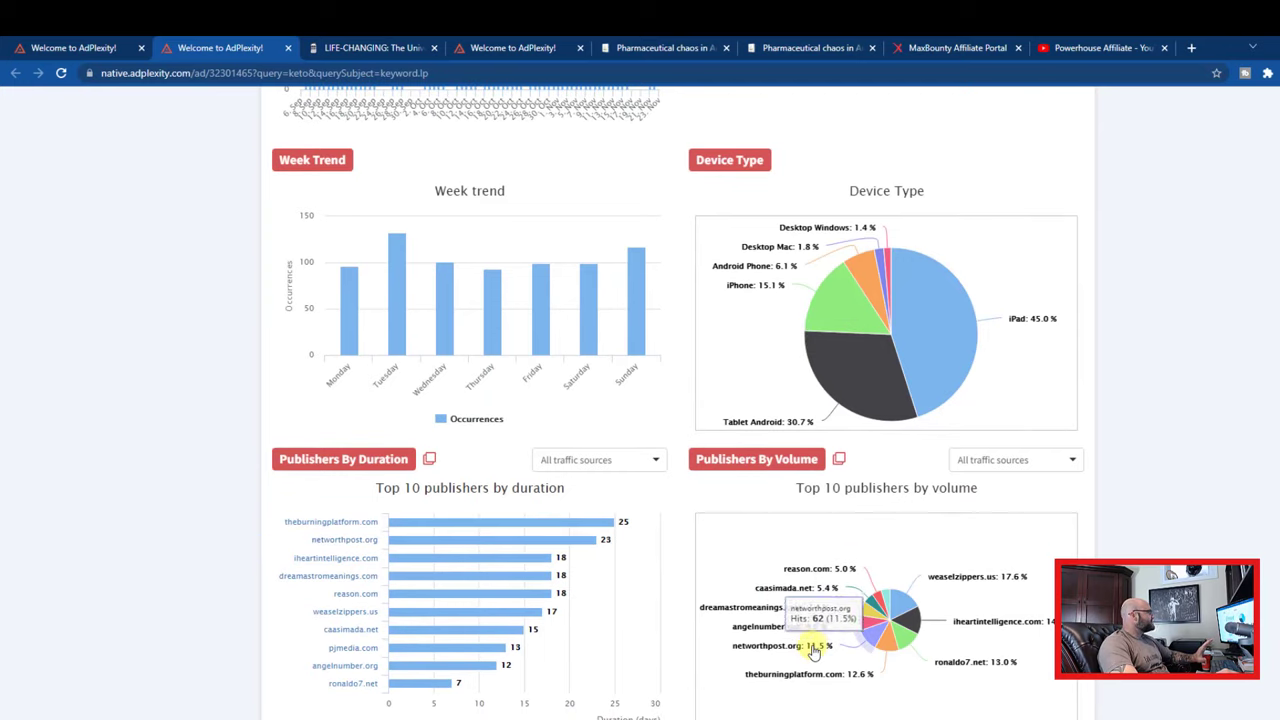
{"action": "mouse_move", "coordinate": [805, 645]}
{"action": "scroll", "coordinate": [246, 566], "scroll_direction": "down", "scroll_amount": 1}
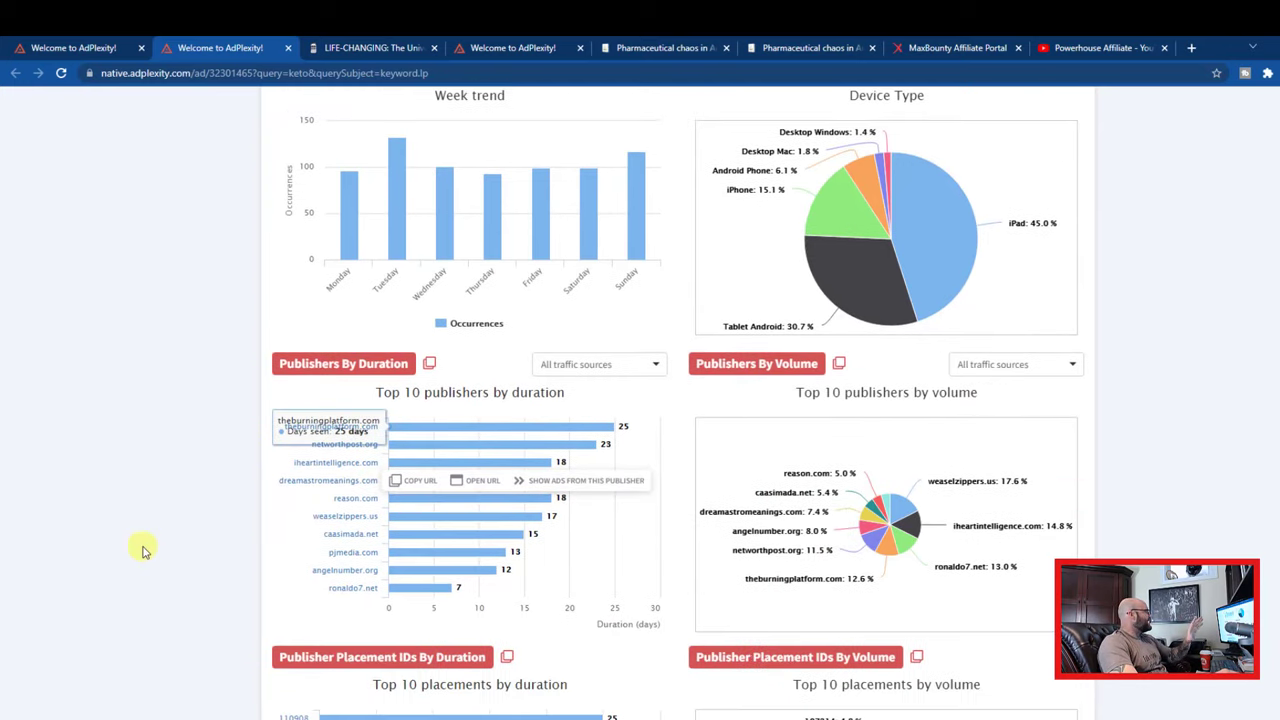
{"action": "scroll", "coordinate": [146, 412], "scroll_direction": "down", "scroll_amount": 2}
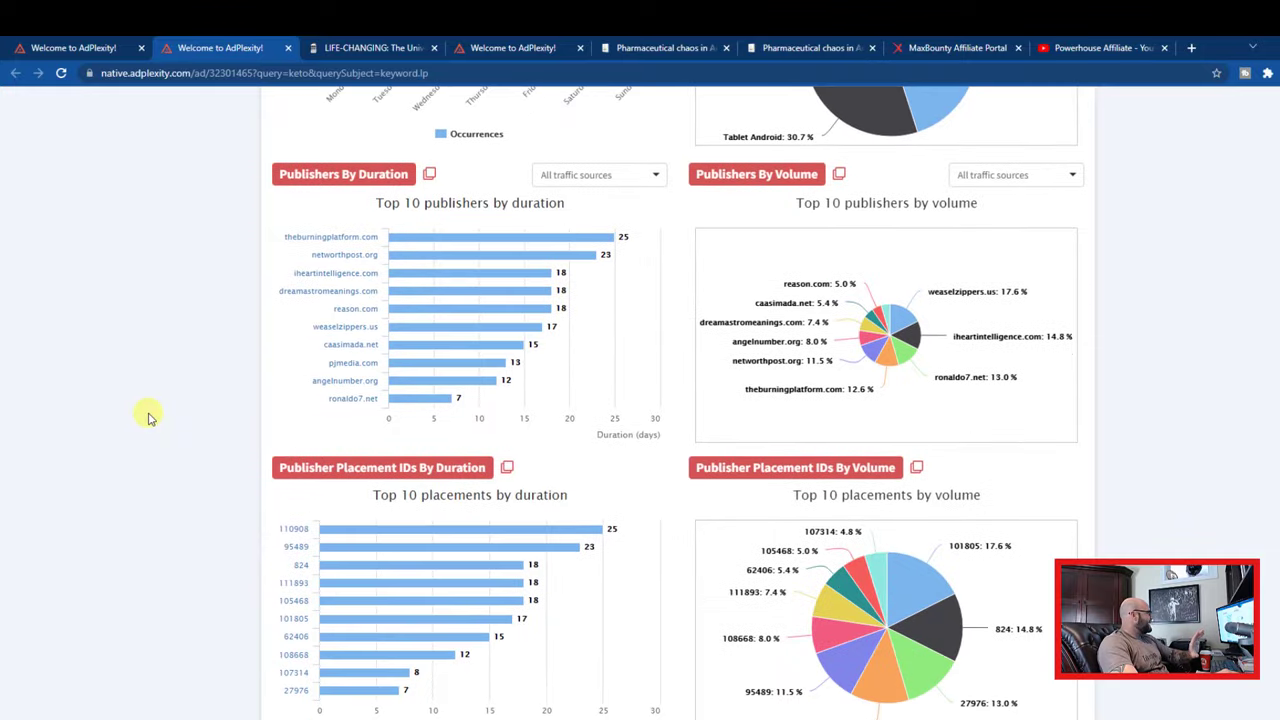
{"action": "scroll", "coordinate": [145, 419], "scroll_direction": "down", "scroll_amount": 2}
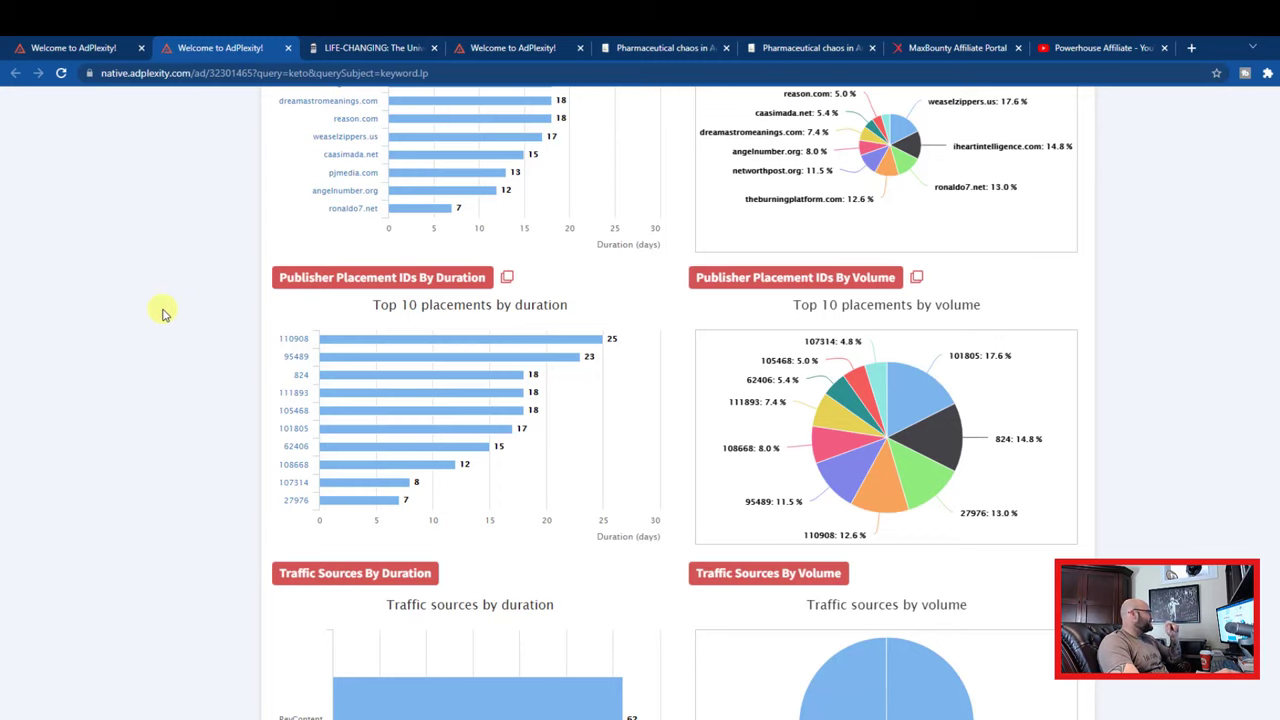
{"action": "scroll", "coordinate": [163, 315], "scroll_direction": "down", "scroll_amount": 1}
{"action": "scroll", "coordinate": [148, 352], "scroll_direction": "up", "scroll_amount": 5}
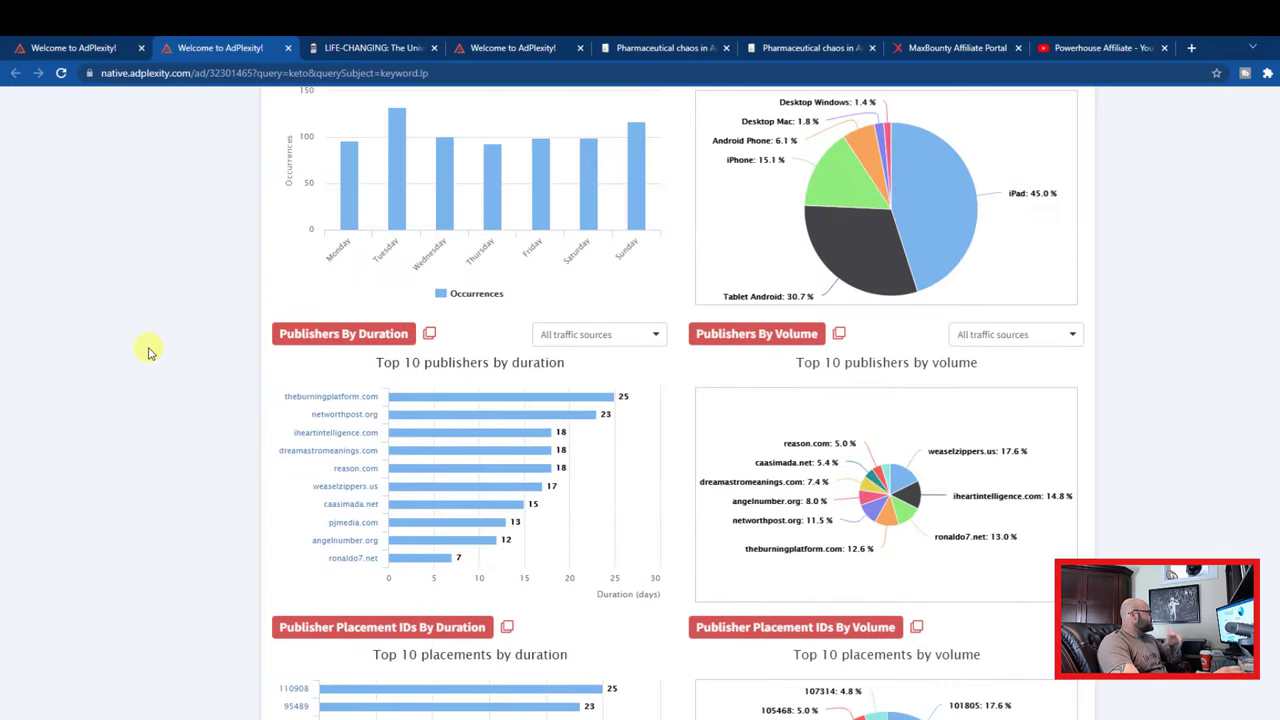
Review the landing page's ad trend again along with its publisher, placement ID and traffic source charts.
{"action": "scroll", "coordinate": [148, 352], "scroll_direction": "up", "scroll_amount": 10}
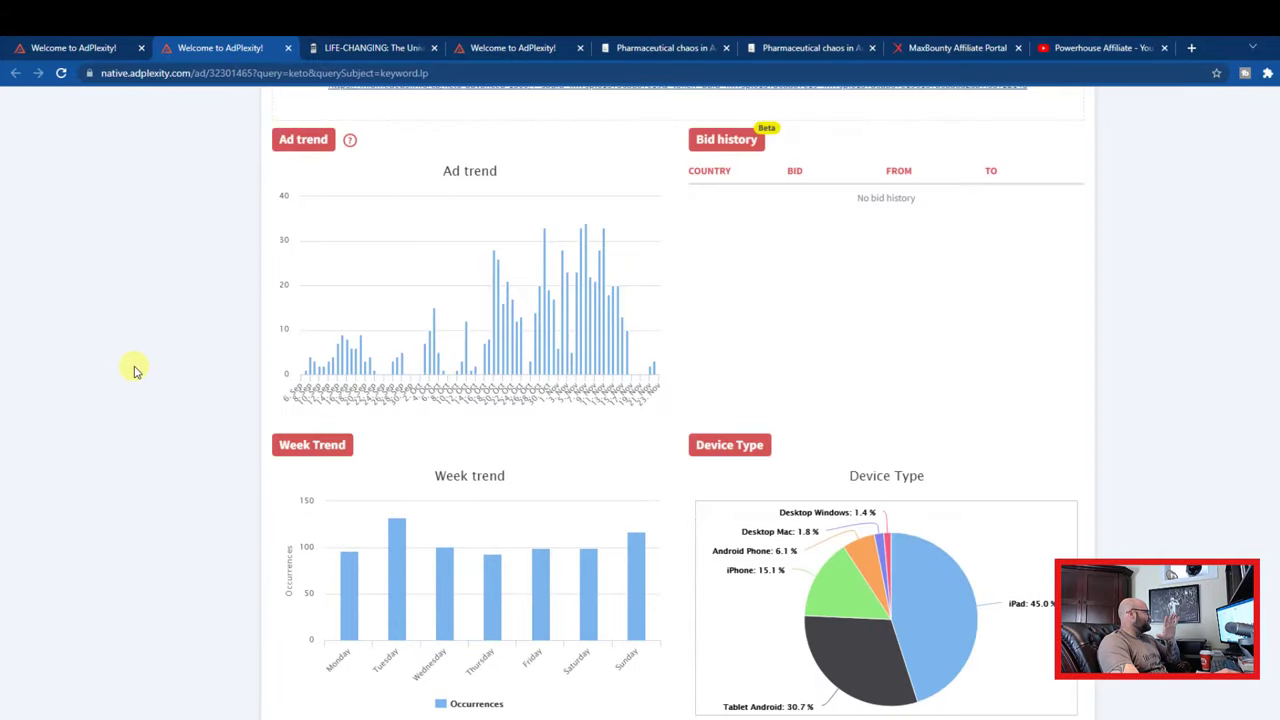
{"action": "scroll", "coordinate": [136, 372], "scroll_direction": "down", "scroll_amount": 6}
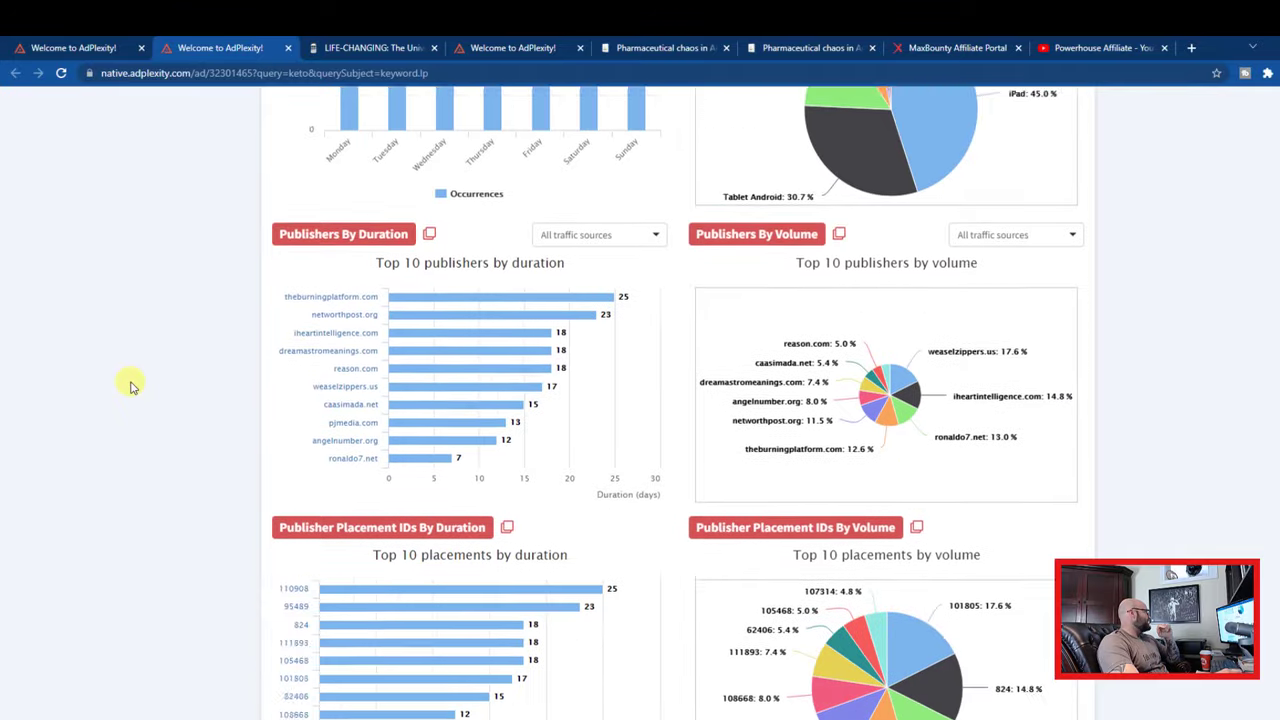
{"action": "scroll", "coordinate": [130, 386], "scroll_direction": "down", "scroll_amount": 4}
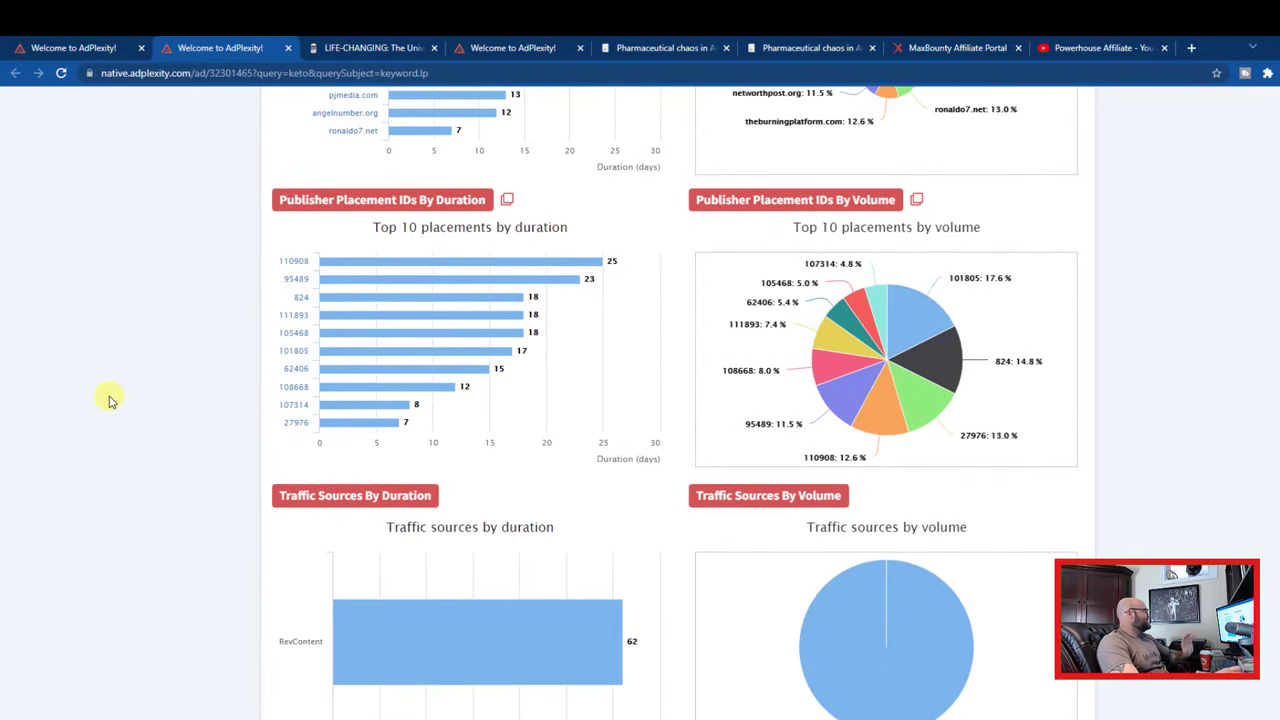
{"action": "scroll", "coordinate": [110, 400], "scroll_direction": "up", "scroll_amount": 12}
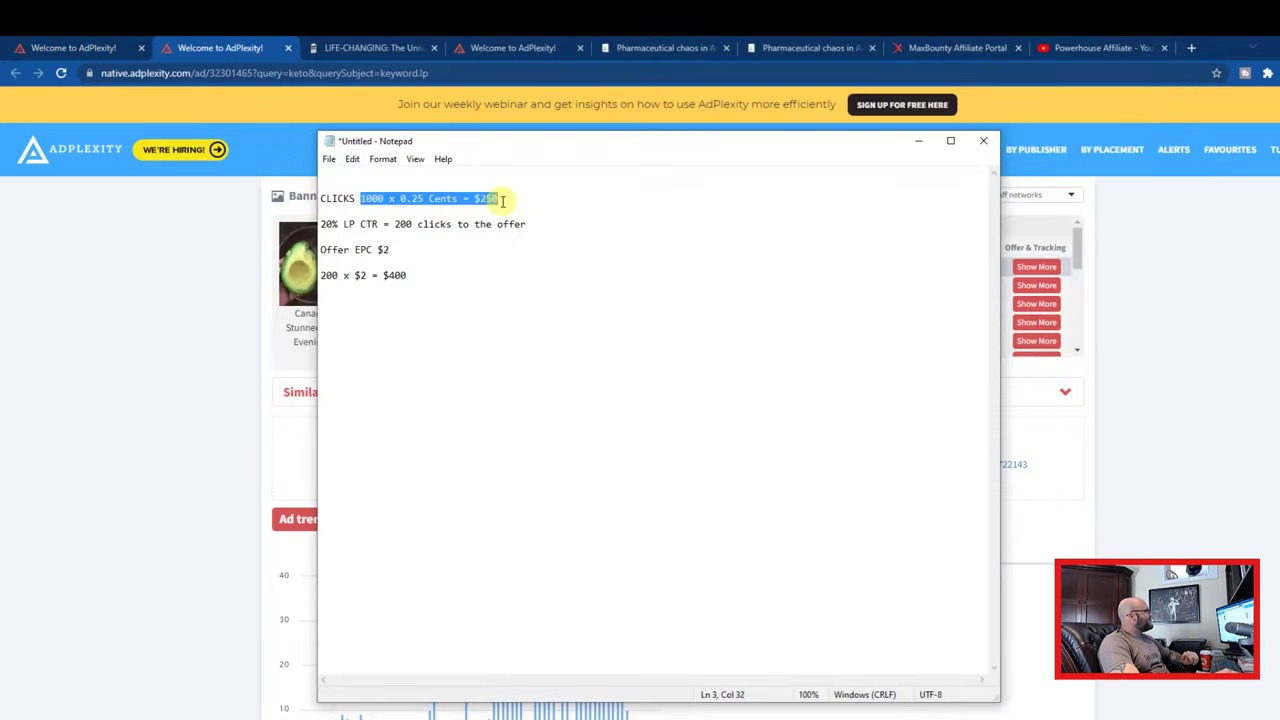
Move the Notepad estimate aside and review its click cost and landing page CTR lines.
{"action": "left_click_drag", "start_coordinate": [514, 143], "coordinate": [697, 198]}
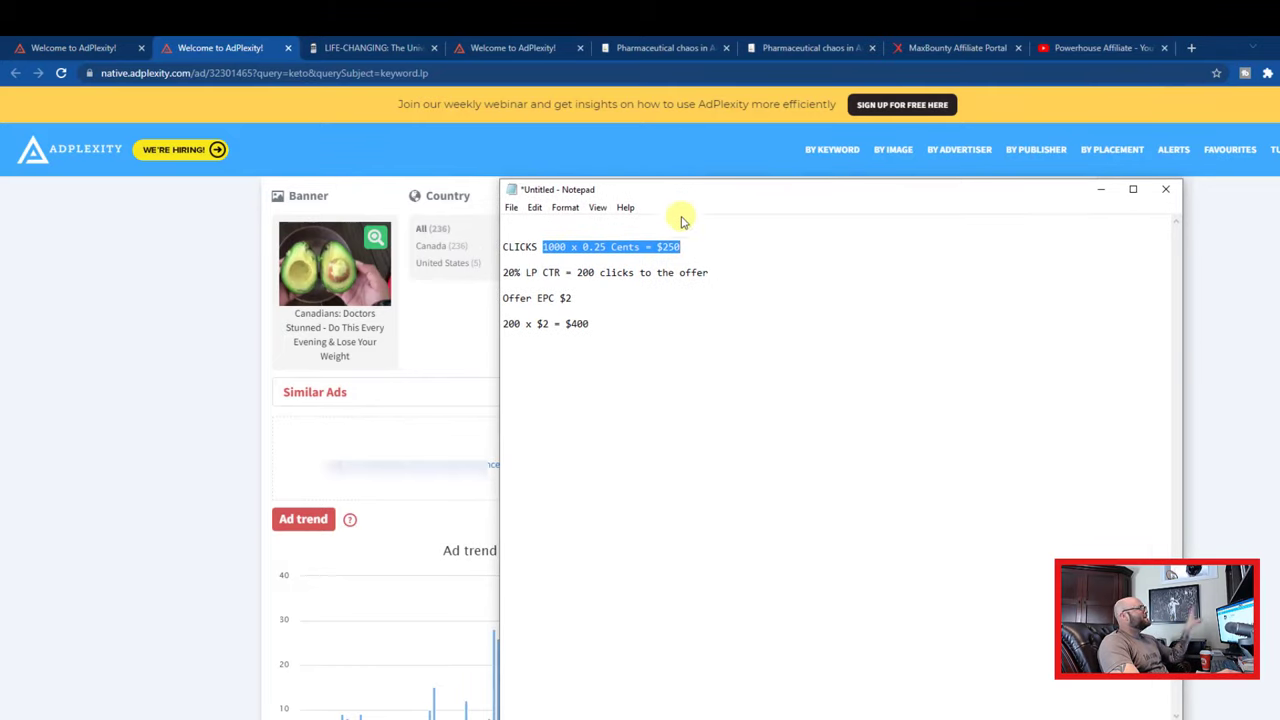
{"action": "left_click", "coordinate": [614, 248]}
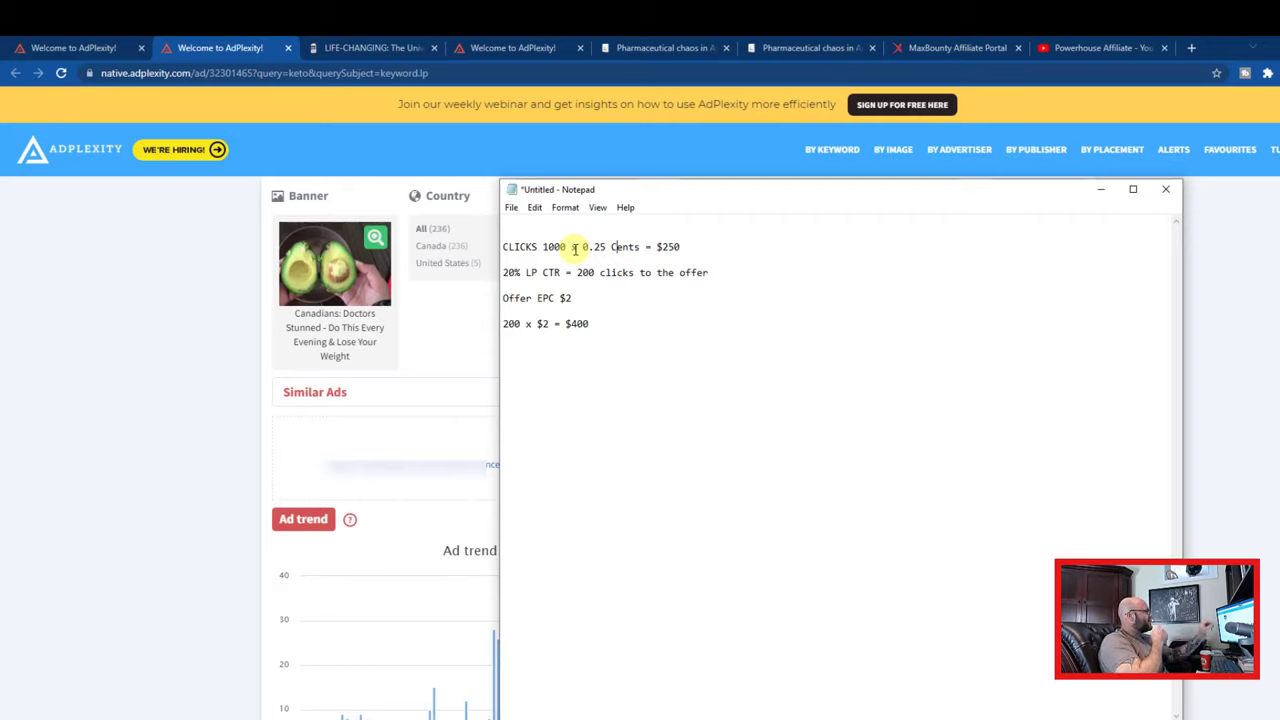
{"action": "left_click_drag", "start_coordinate": [508, 272], "coordinate": [680, 274]}
{"action": "left_click", "coordinate": [678, 280]}
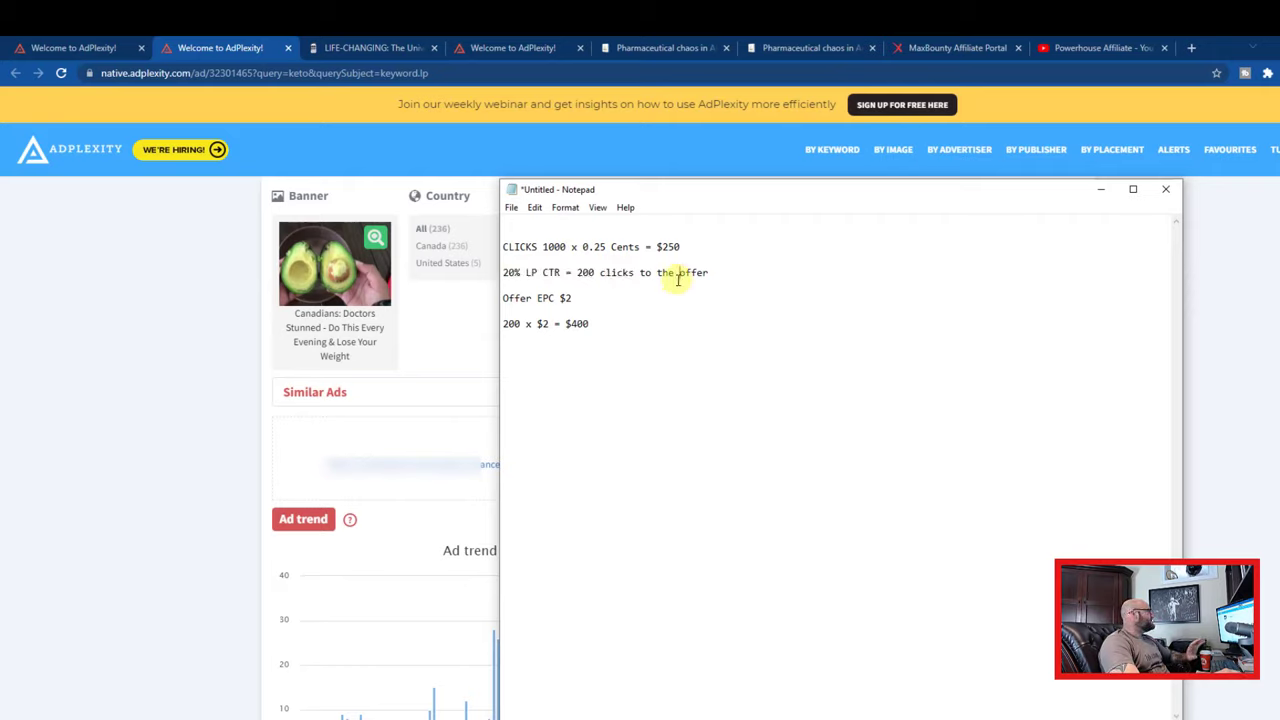
Switch to MaxBounty, return to the native campaign search results and check the EPC of Keto Advanced 1500 (CA) CPS.
{"action": "left_click", "coordinate": [930, 47]}
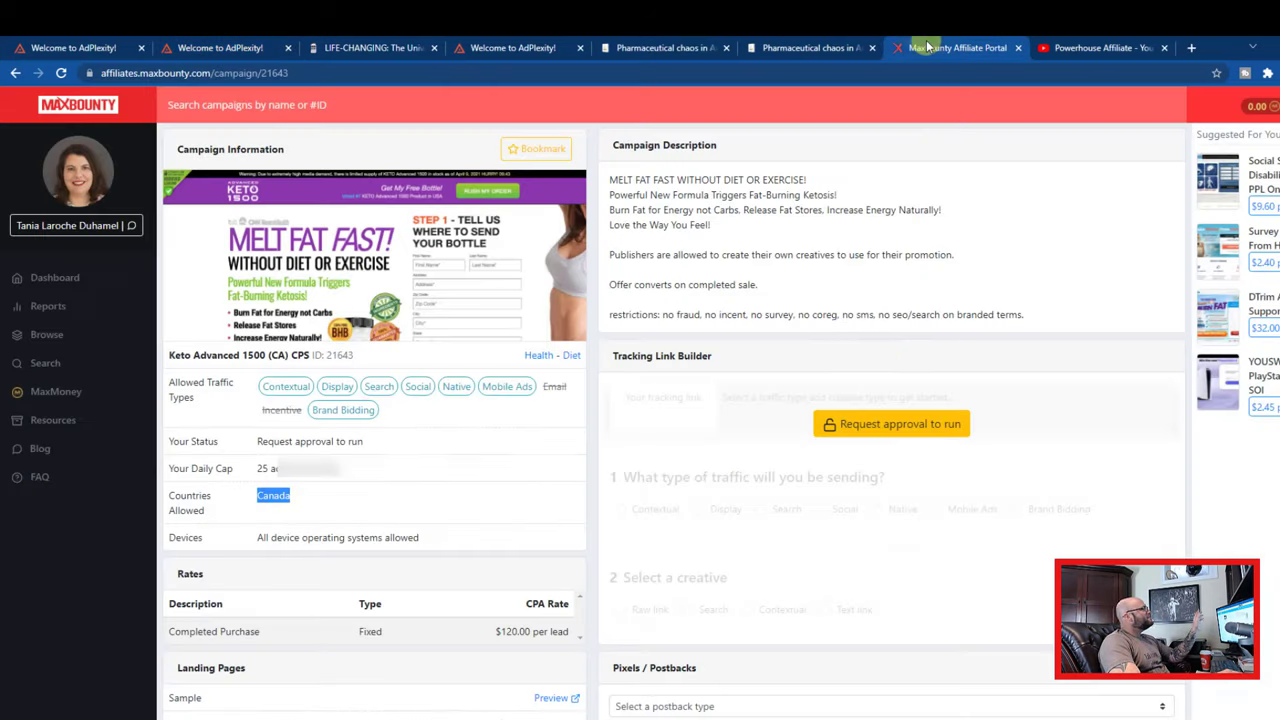
{"action": "left_click", "coordinate": [16, 74]}
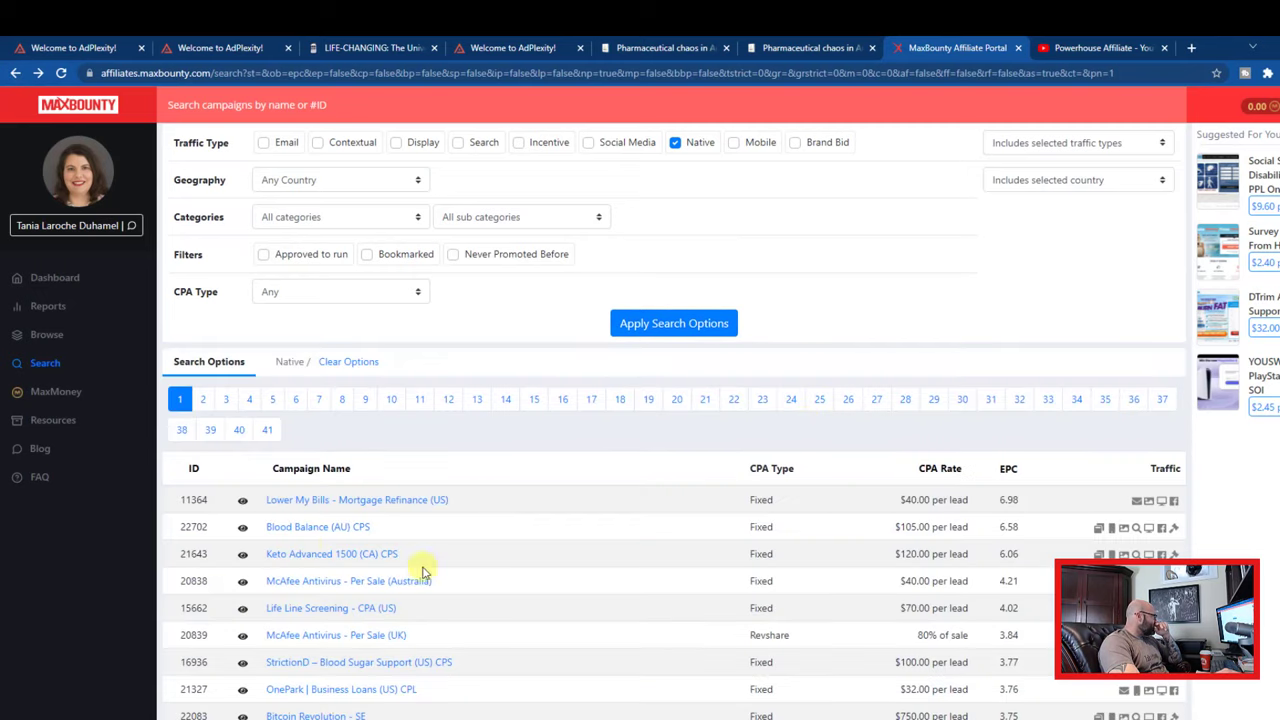
{"action": "left_click_drag", "start_coordinate": [1034, 562], "coordinate": [980, 563]}
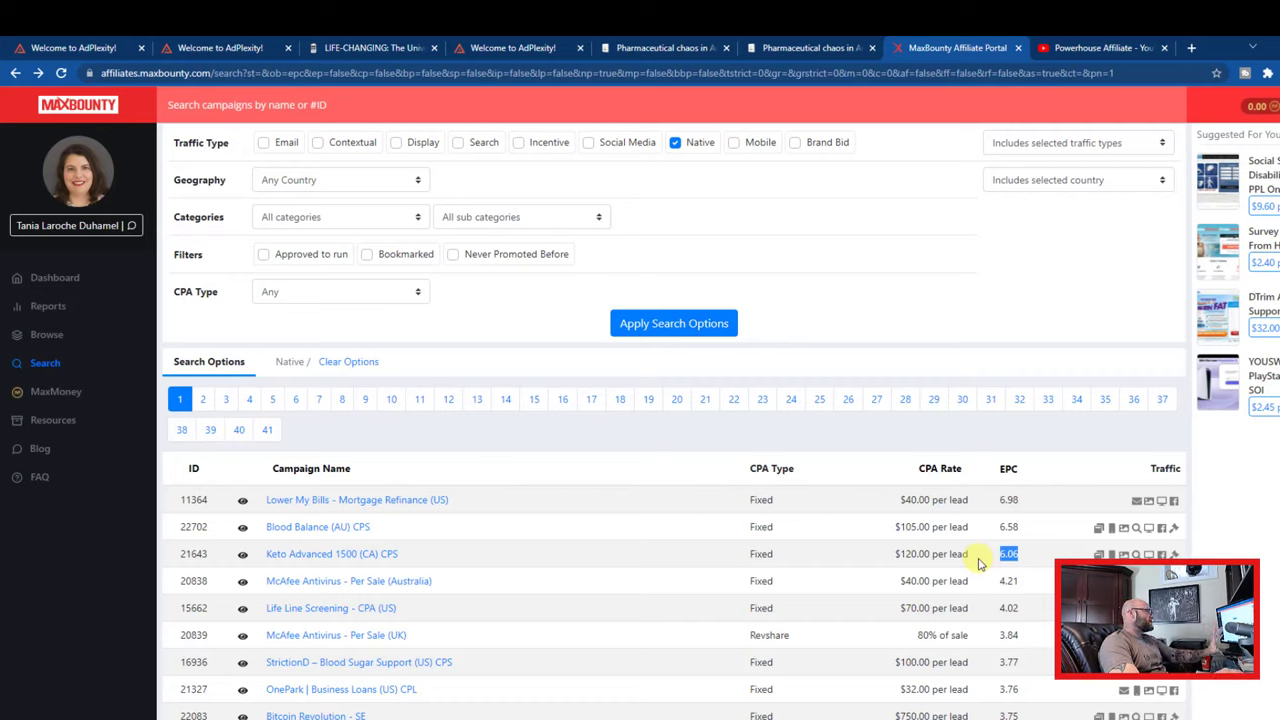
{"action": "left_click", "coordinate": [1027, 563]}
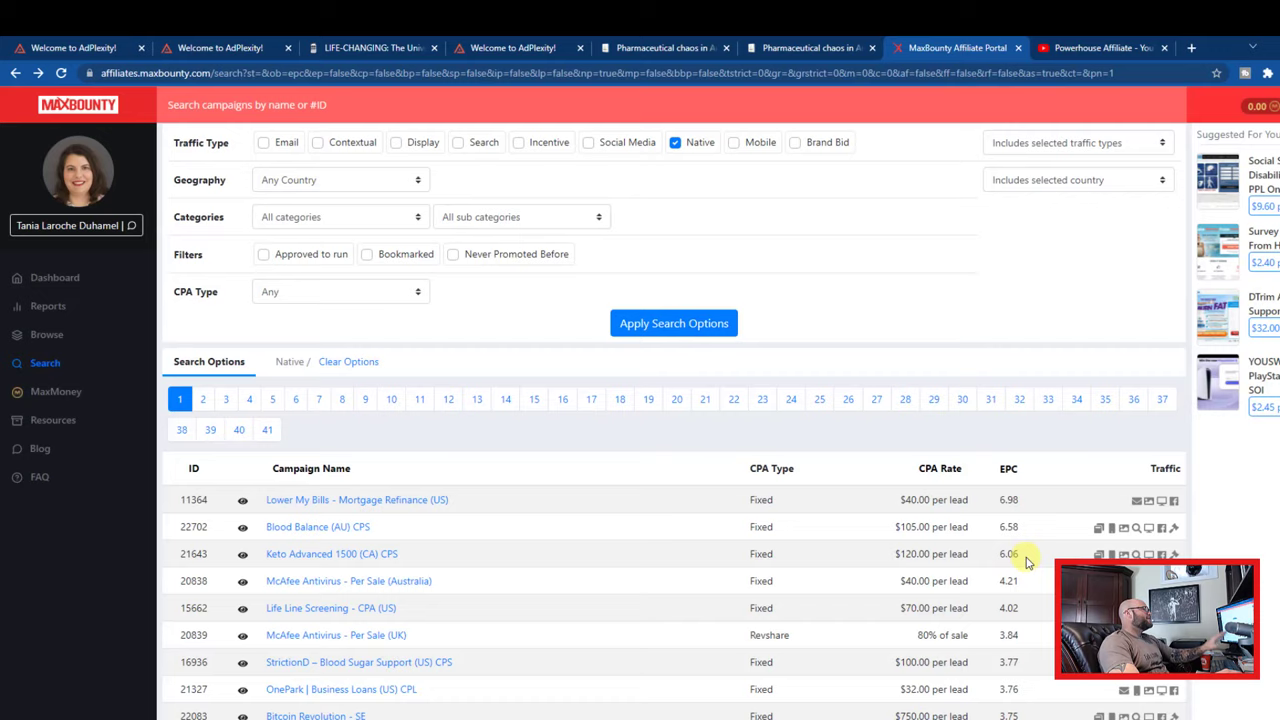
{"action": "left_click_drag", "start_coordinate": [1027, 563], "coordinate": [990, 562]}
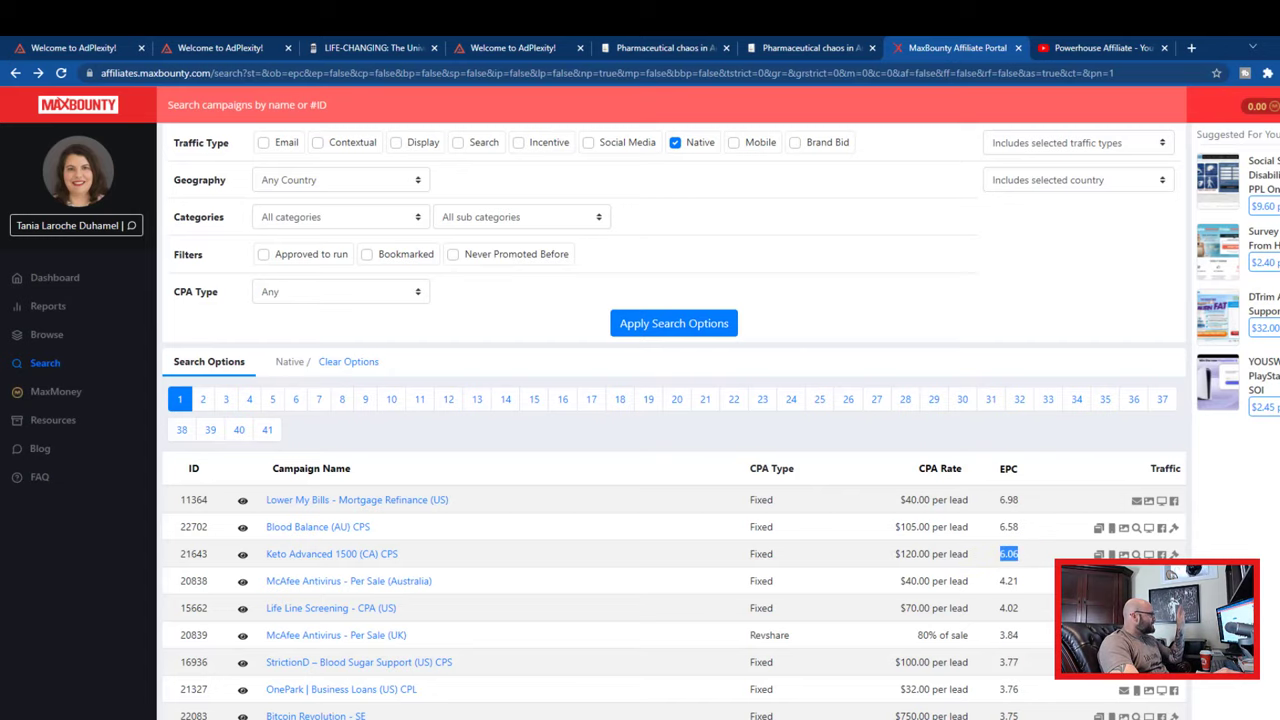
Switch back to the Notepad estimate and compare the traffic cost with the revenue based on the offer's EPC.
{"action": "key", "text": "alt+Tab"}
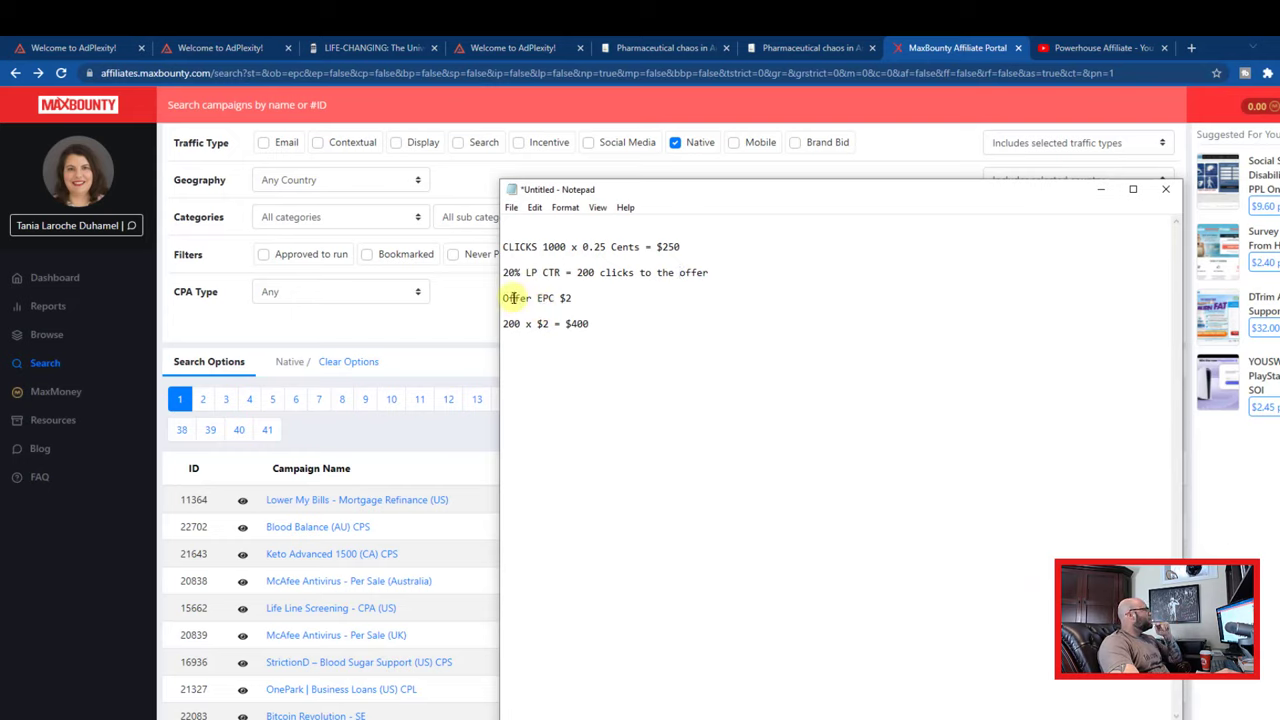
{"action": "left_click_drag", "start_coordinate": [514, 298], "coordinate": [555, 298]}
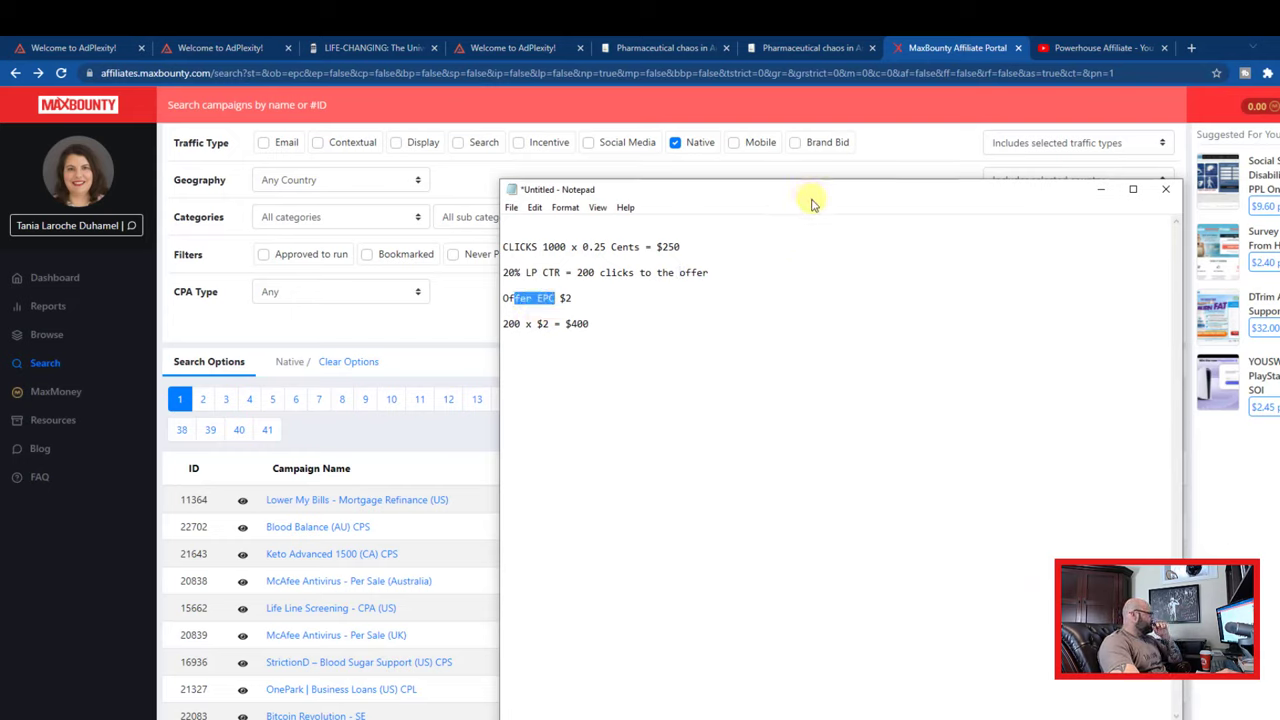
{"action": "double_click", "coordinate": [667, 246]}
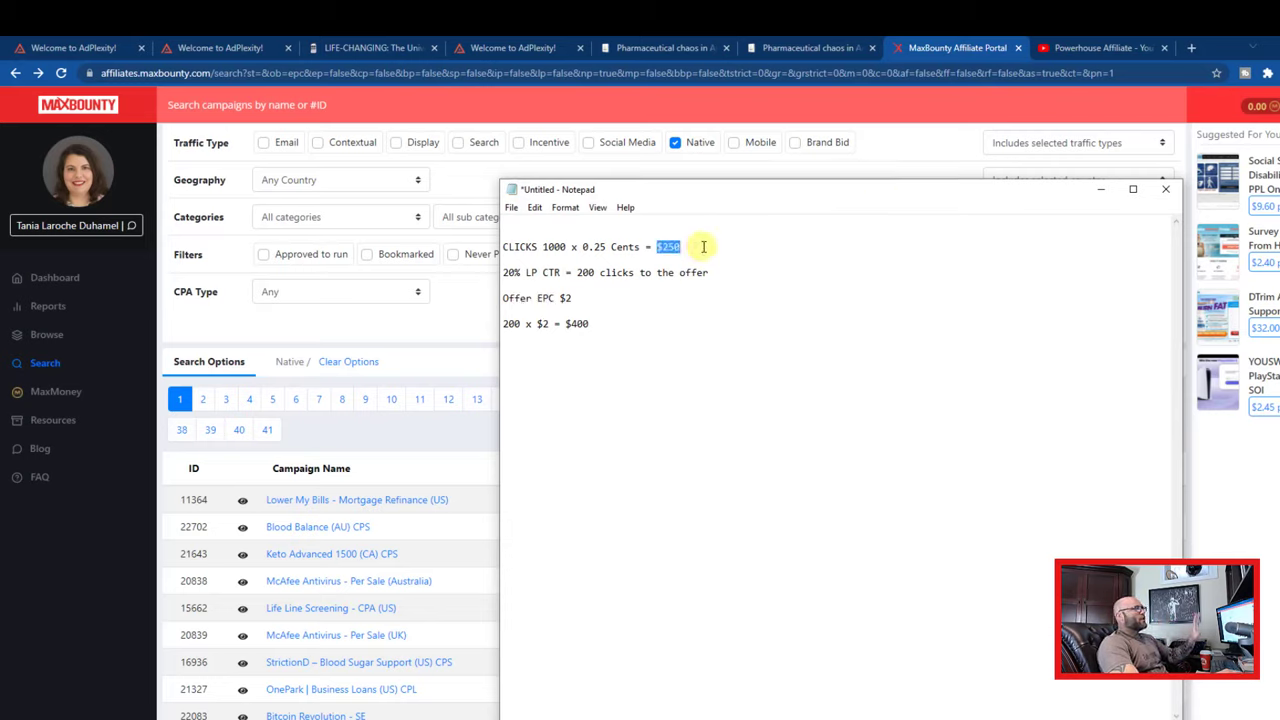
{"action": "left_click", "coordinate": [518, 244]}
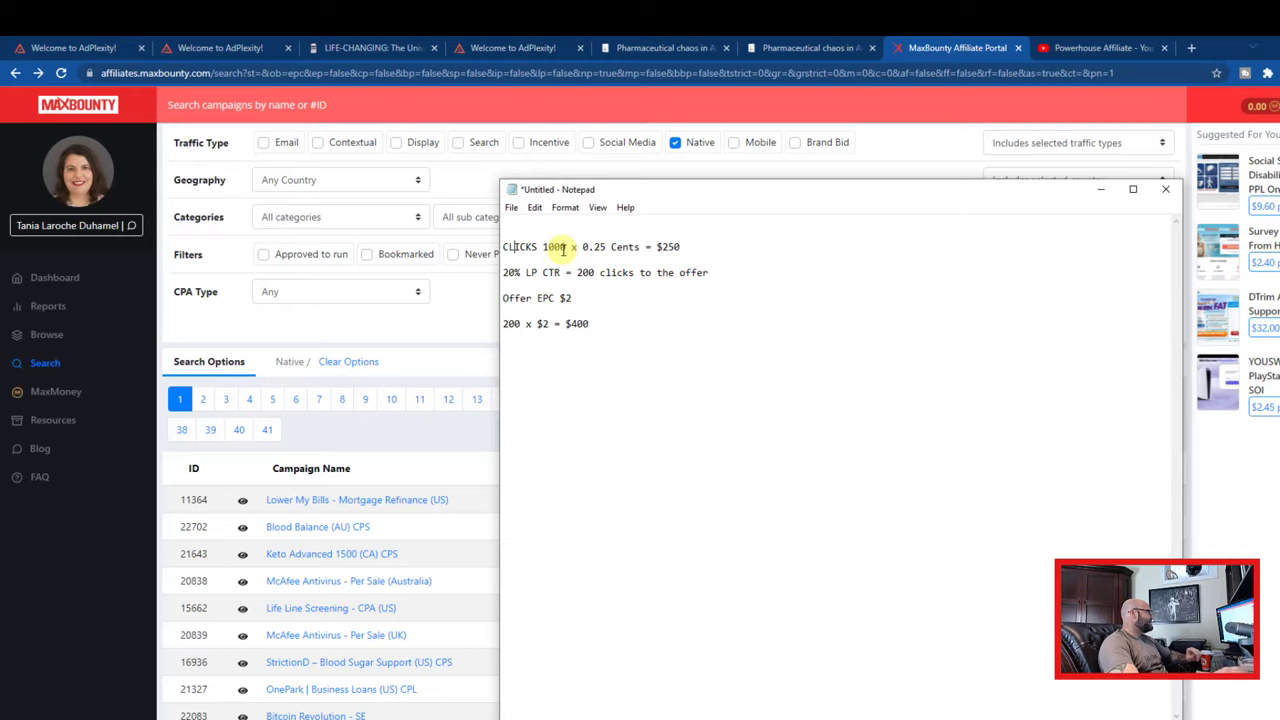
{"action": "left_click_drag", "start_coordinate": [505, 298], "coordinate": [558, 295]}
{"action": "left_click", "coordinate": [560, 297]}
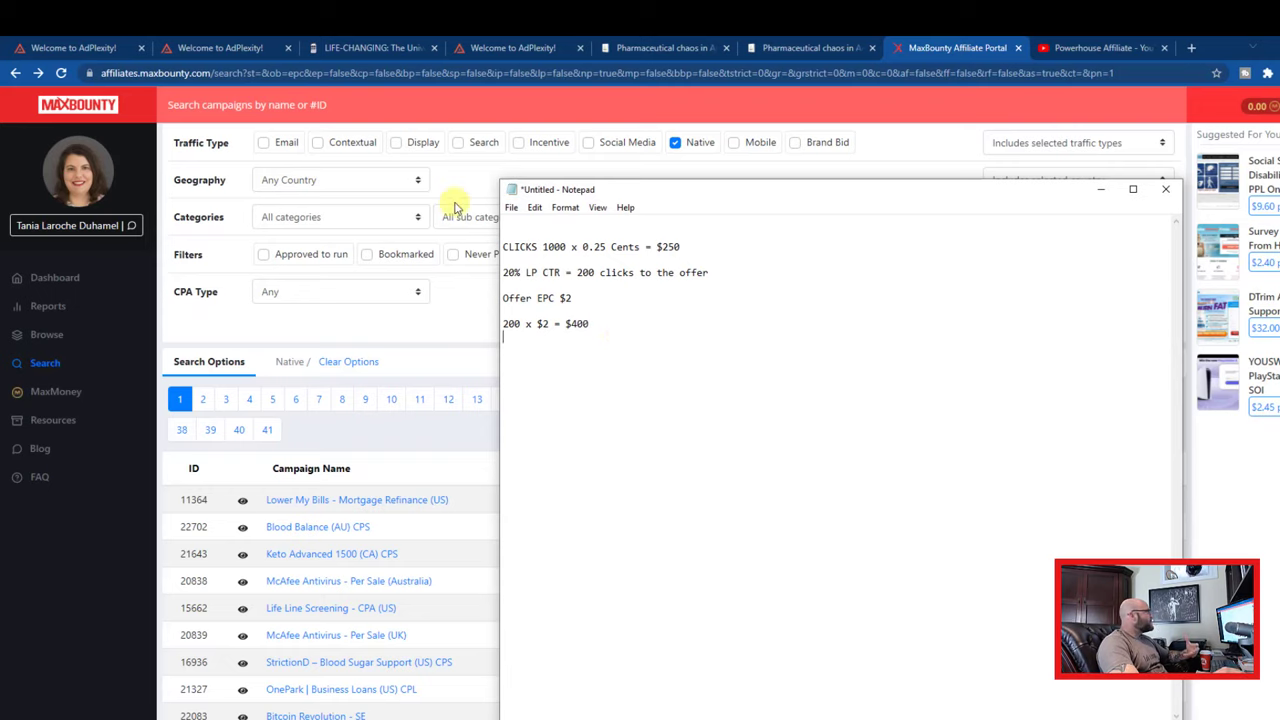
Return to the Canadian keto search results in AdPlexity and examine the listed ads' images, headlines, hits and running days.
{"action": "left_click", "coordinate": [206, 48]}
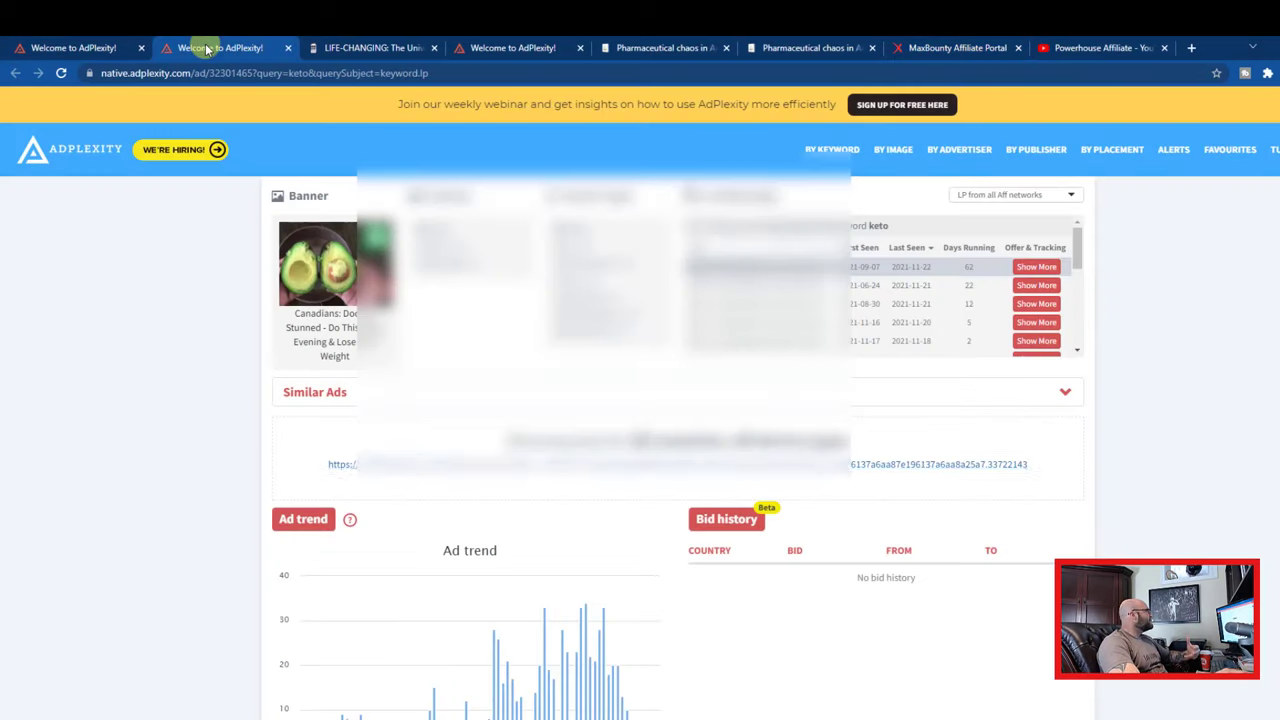
{"action": "left_click", "coordinate": [60, 47]}
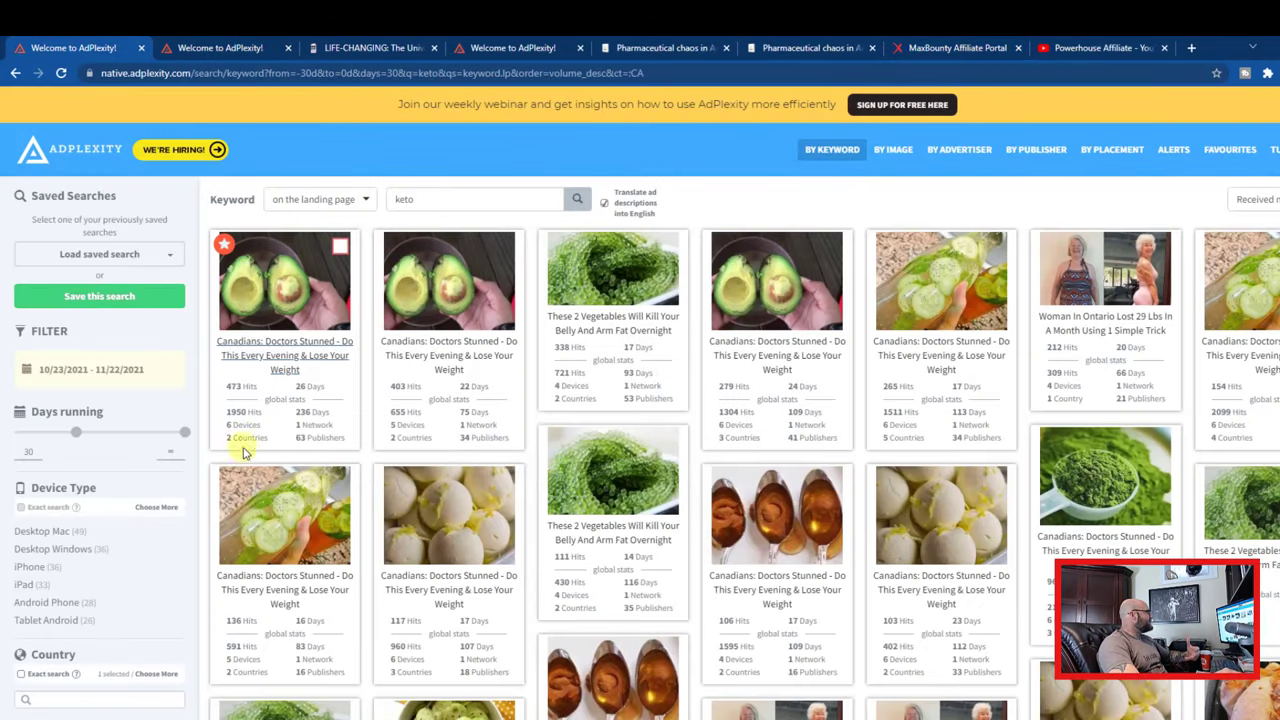
{"action": "mouse_move", "coordinate": [320, 424]}
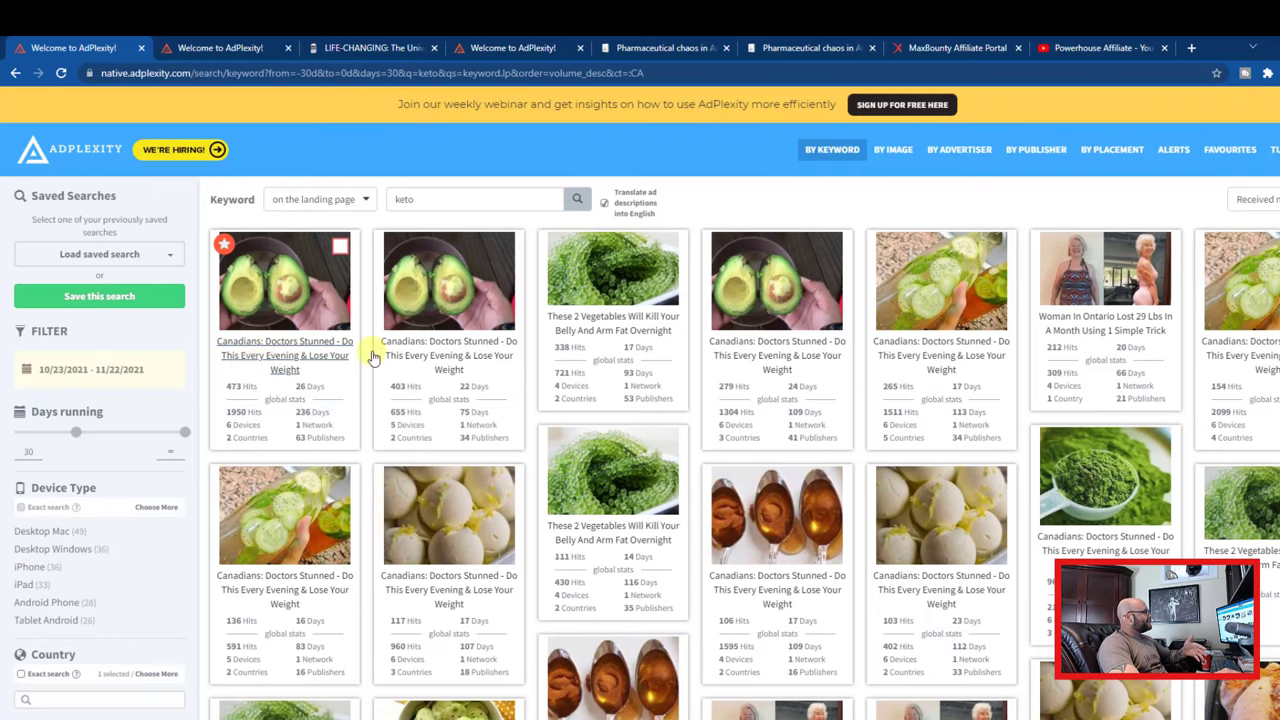
{"action": "scroll", "coordinate": [624, 538], "scroll_direction": "down", "scroll_amount": 2}
{"action": "scroll", "coordinate": [624, 538], "scroll_direction": "down", "scroll_amount": 5}
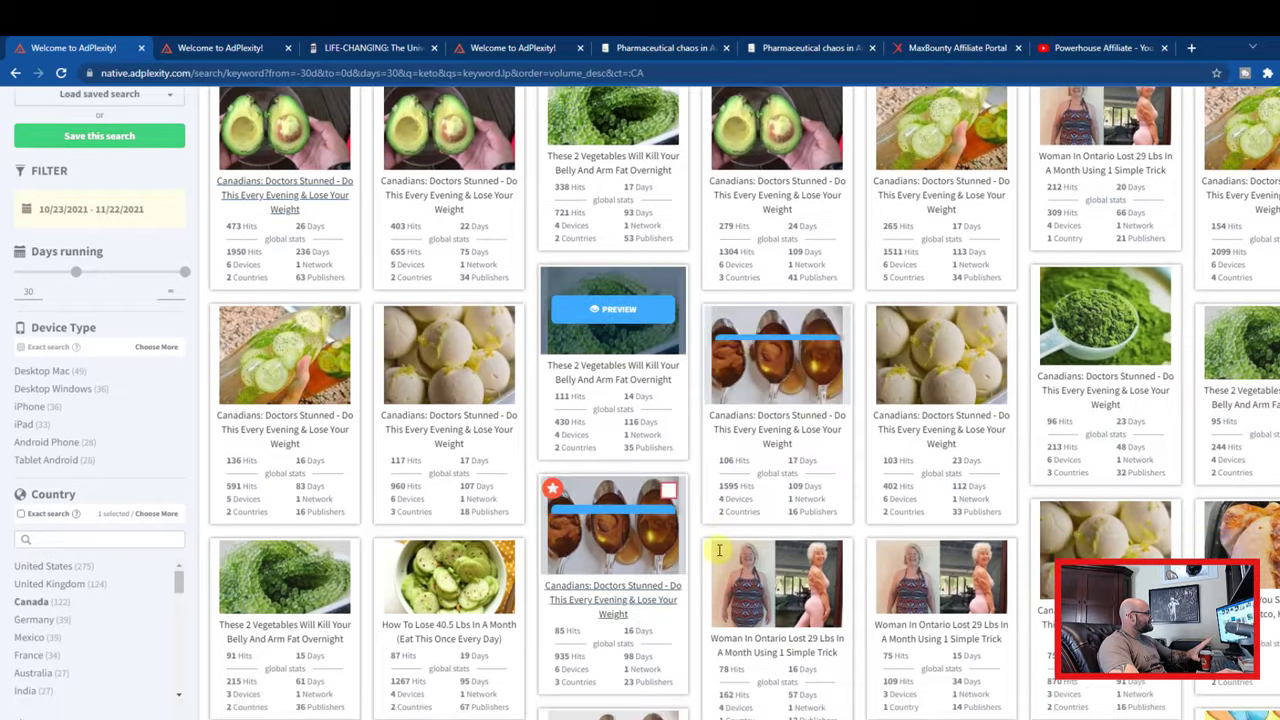
{"action": "scroll", "coordinate": [678, 624], "scroll_direction": "down", "scroll_amount": 1}
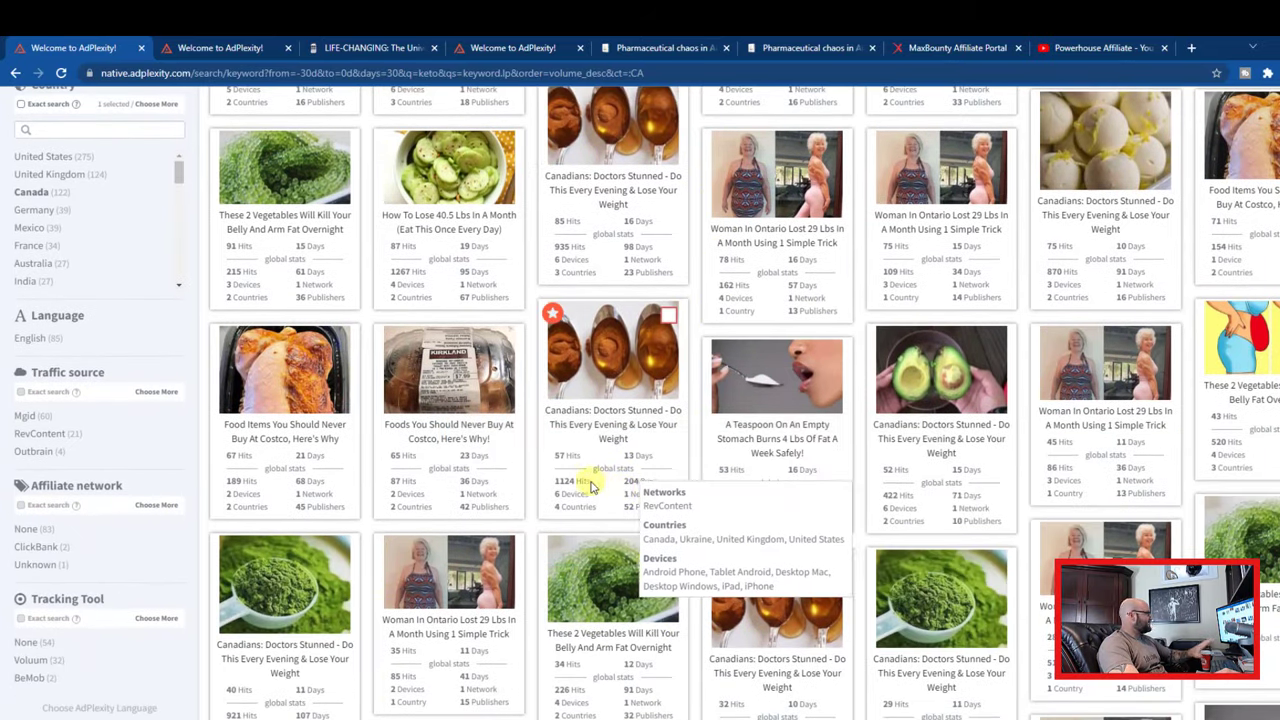
{"action": "scroll", "coordinate": [632, 502], "scroll_direction": "down", "scroll_amount": 4}
{"action": "scroll", "coordinate": [680, 520], "scroll_direction": "down", "scroll_amount": 10}
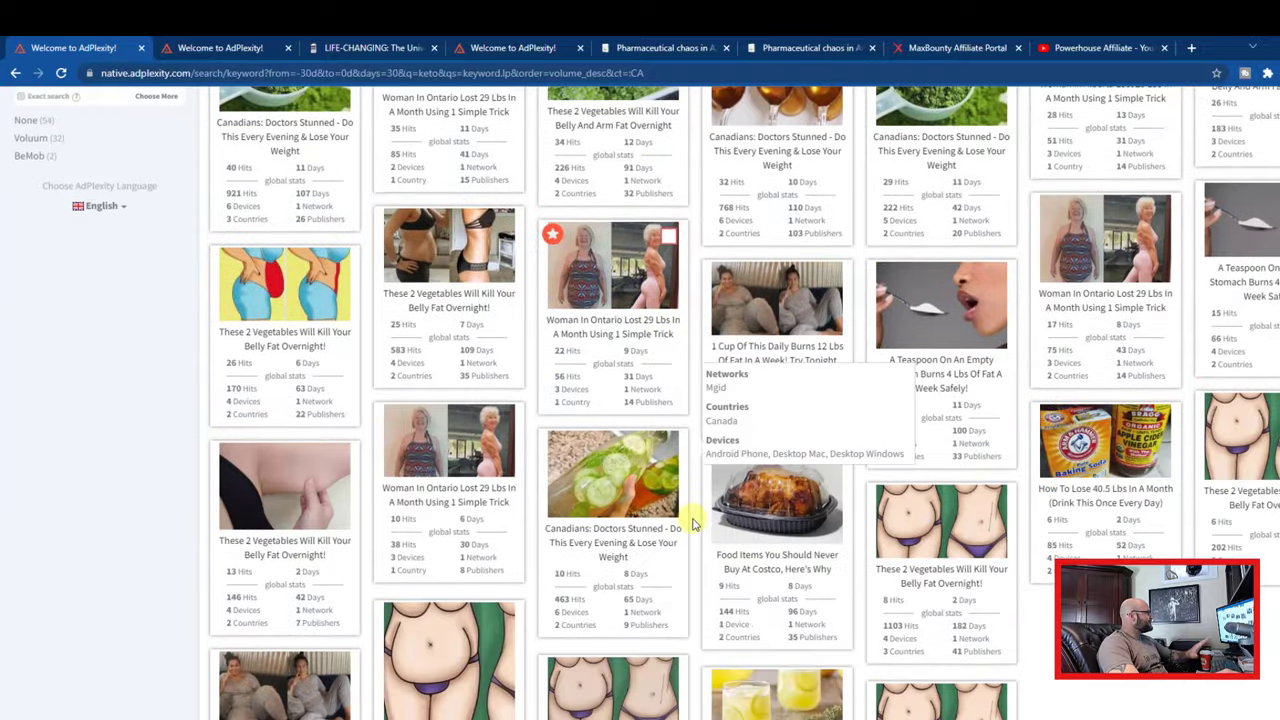
{"action": "scroll", "coordinate": [695, 520], "scroll_direction": "down", "scroll_amount": 3}
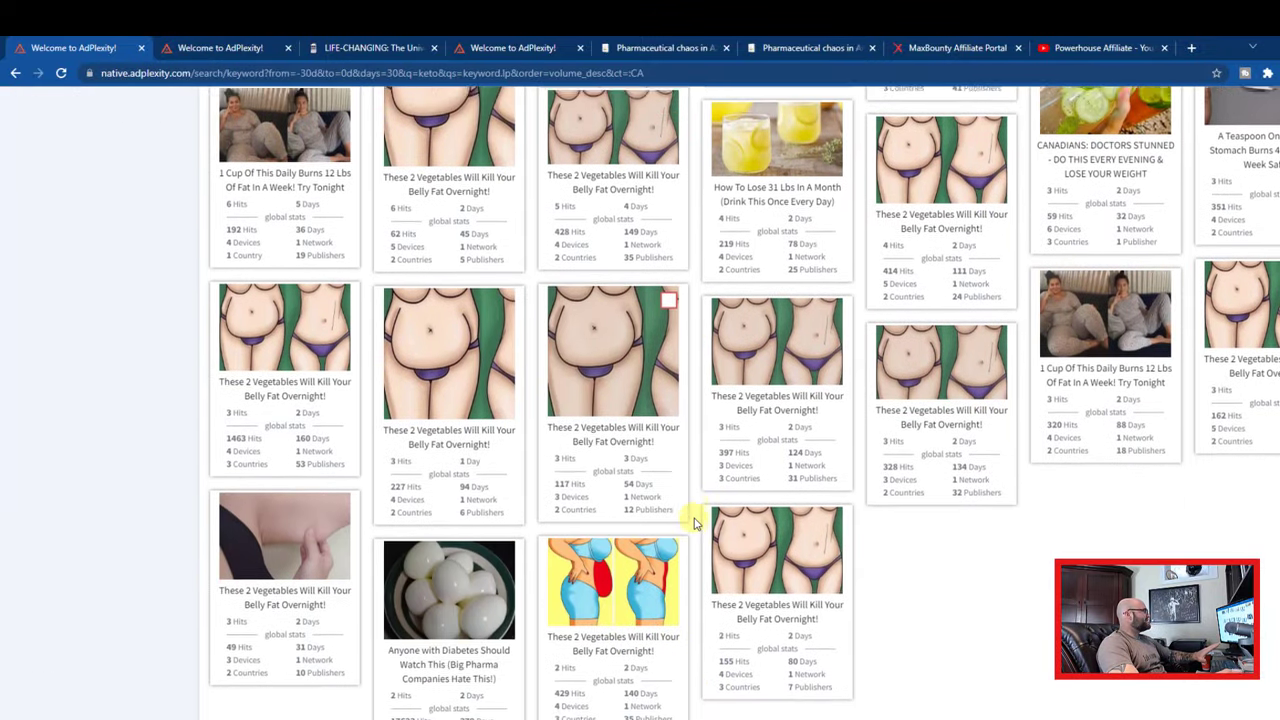
{"action": "scroll", "coordinate": [110, 427], "scroll_direction": "up", "scroll_amount": 5}
{"action": "scroll", "coordinate": [110, 427], "scroll_direction": "up", "scroll_amount": 10}
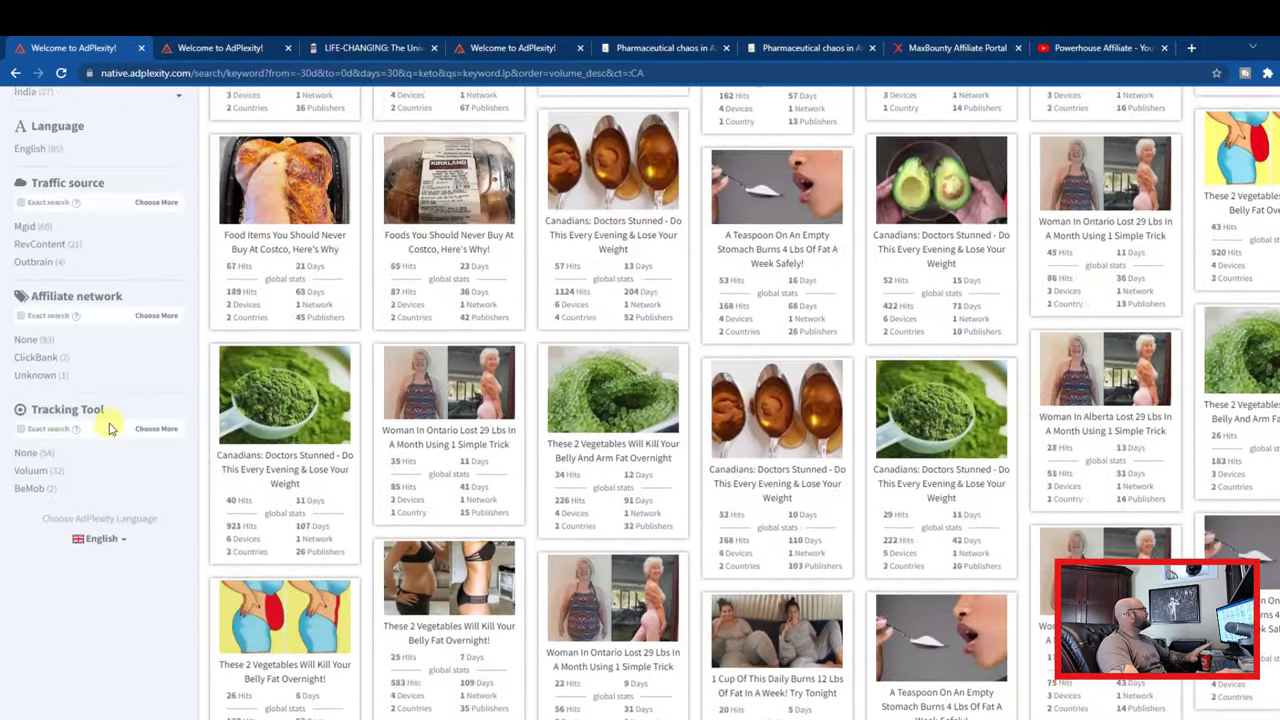